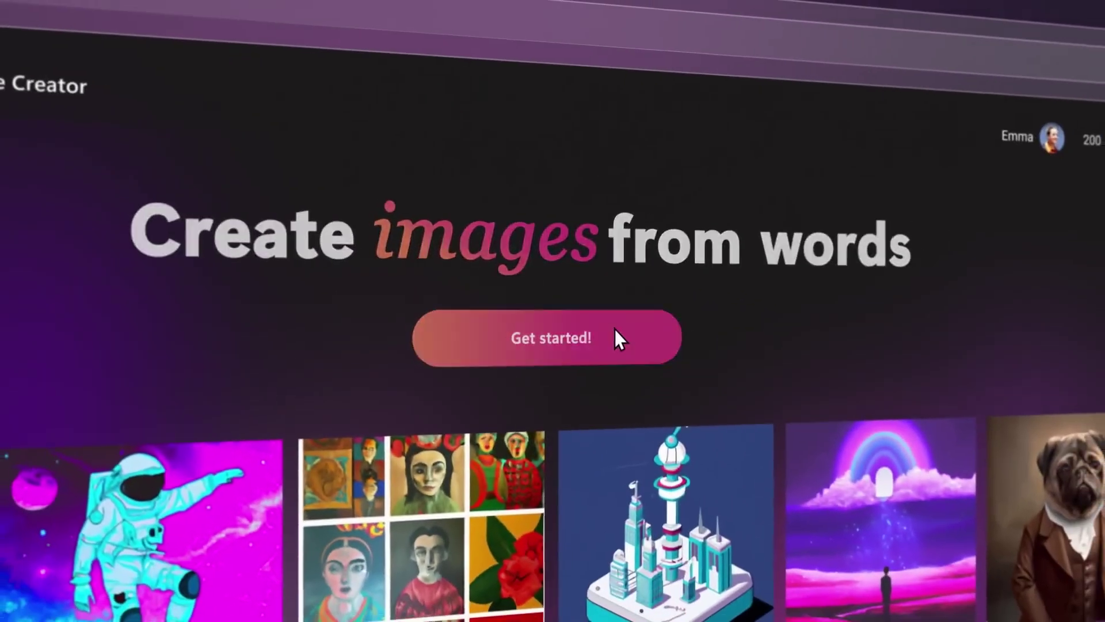
left_click(552, 197)
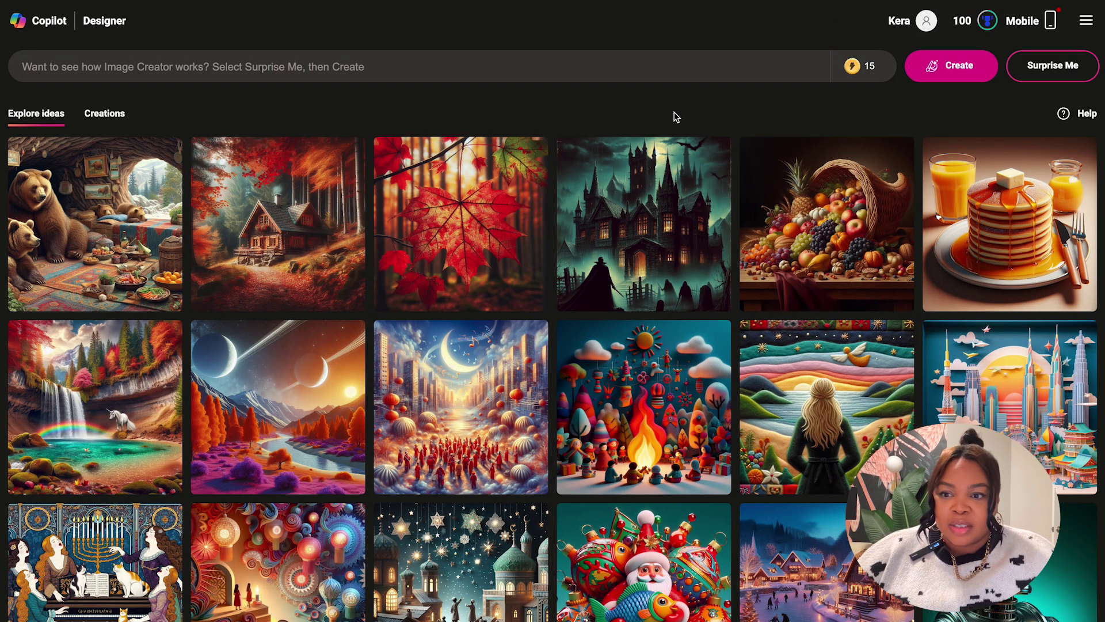
Browse the Explore ideas gallery and open the Creations page.
scroll(383, 437, "down", 10)
scroll(528, 384, "up", 10)
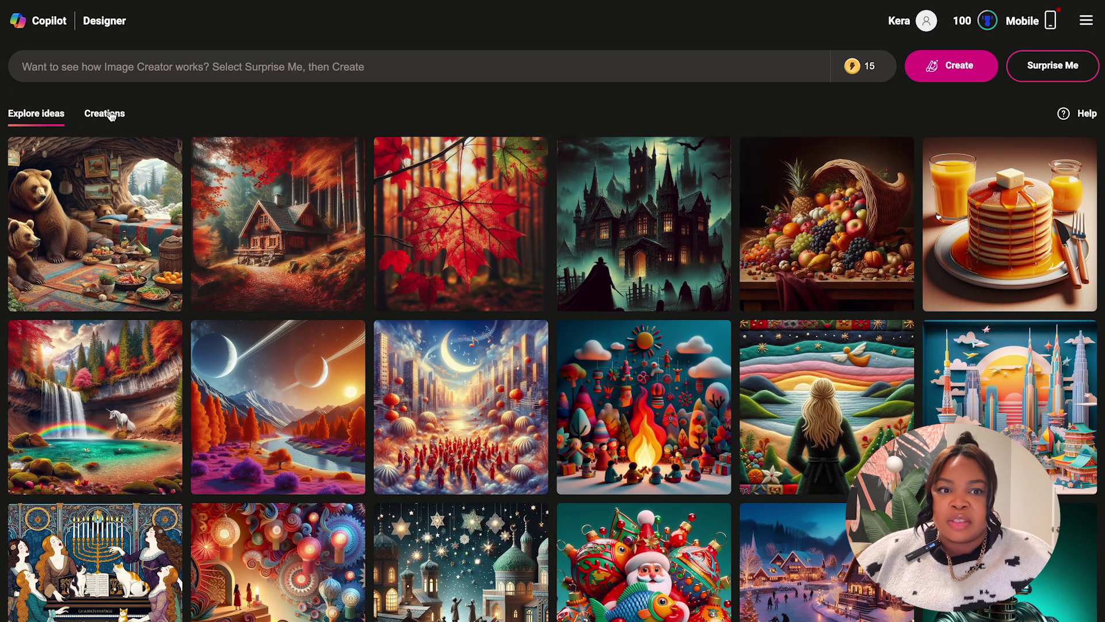
left_click(104, 119)
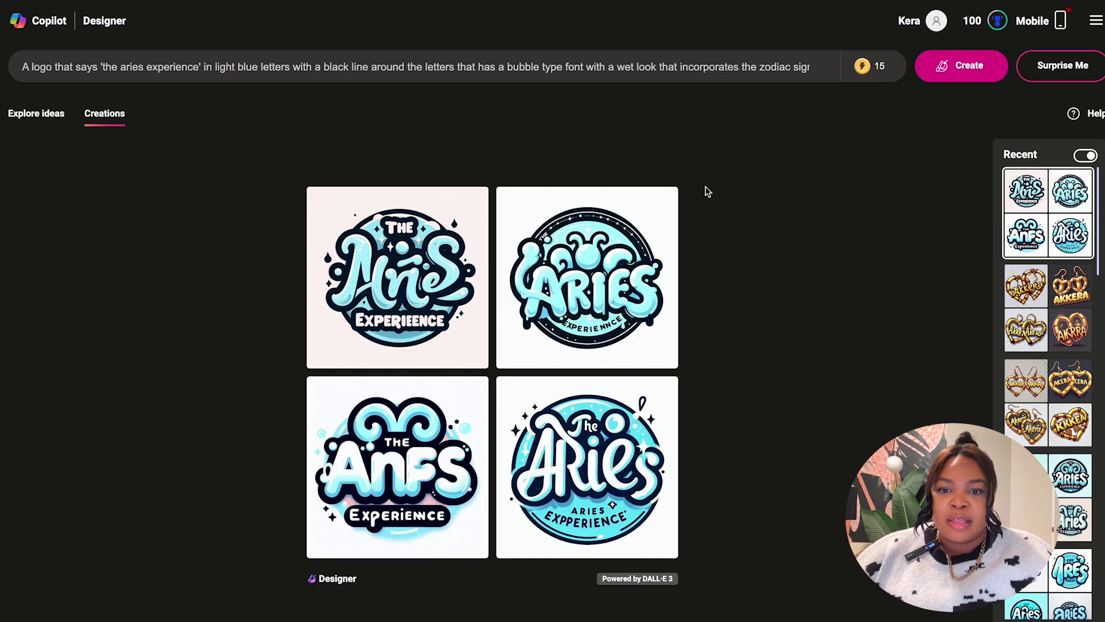
scroll(1078, 283, "down", 5)
scroll(1078, 283, "up", 10)
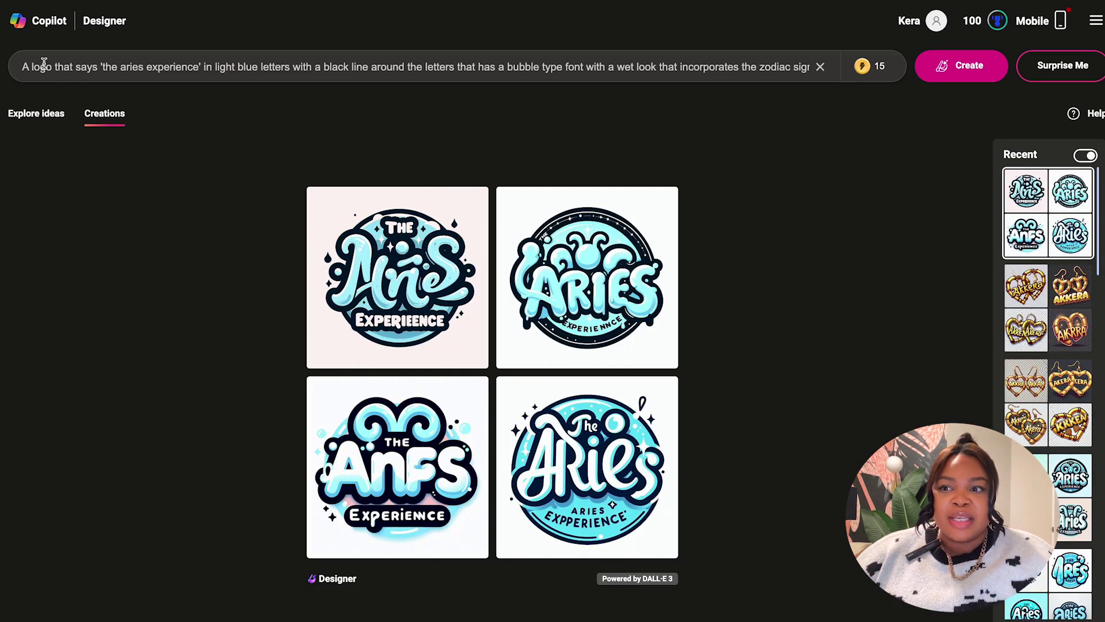
Replace the logo prompt with "A pink chairs with 2 parts in a modern style in a white room" and generate the images.
left_click_drag(18, 68, 950, 68)
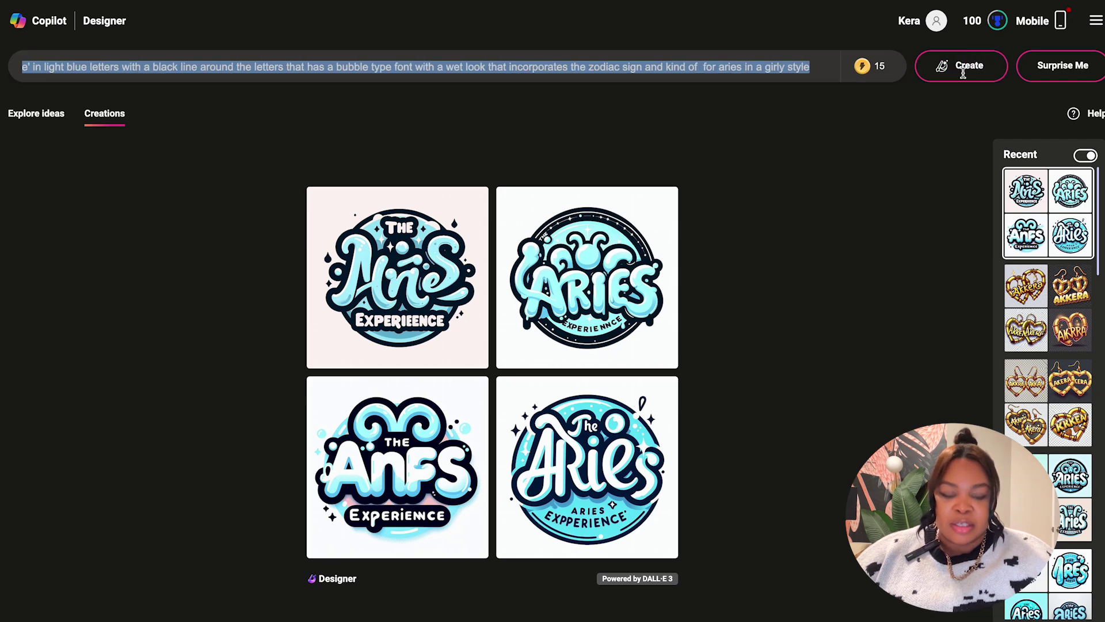
key("BackSpace")
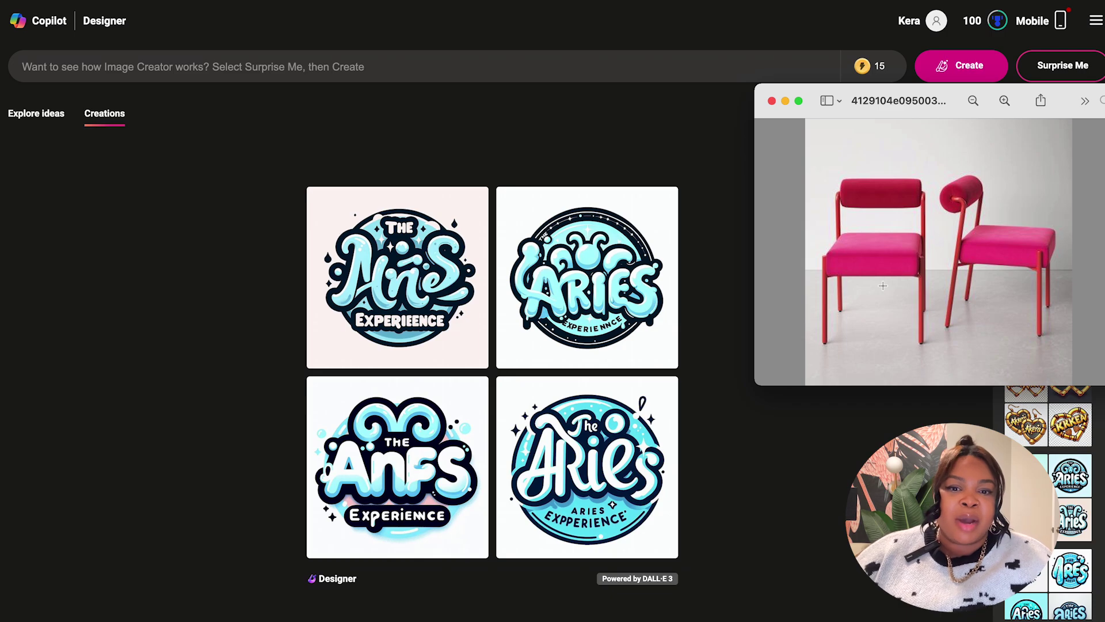
left_click(146, 74)
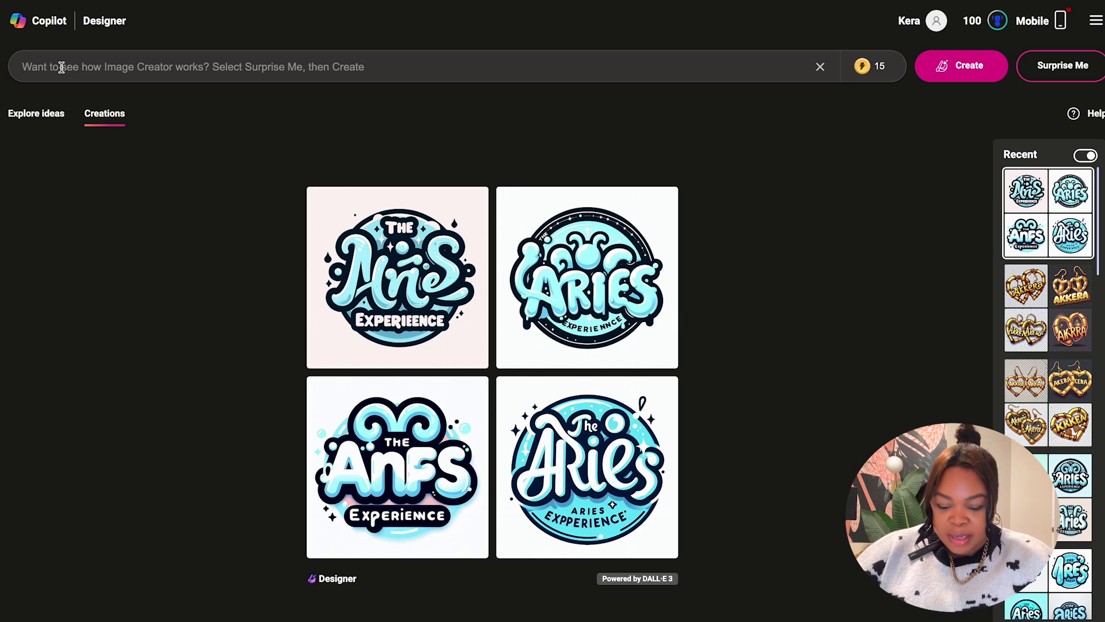
type("A")
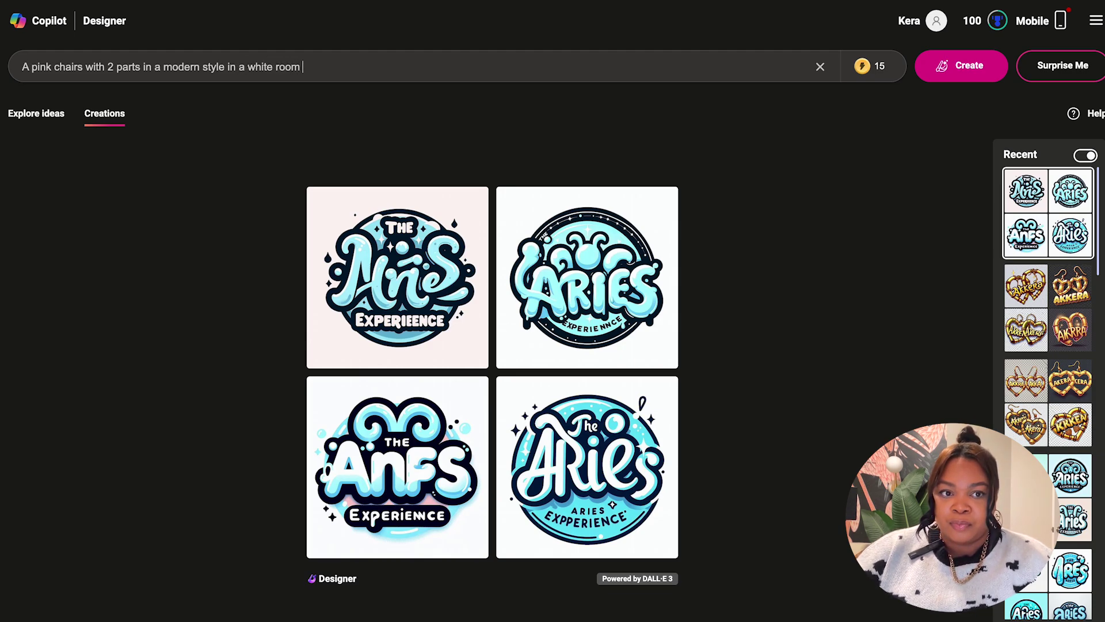
key("Return")
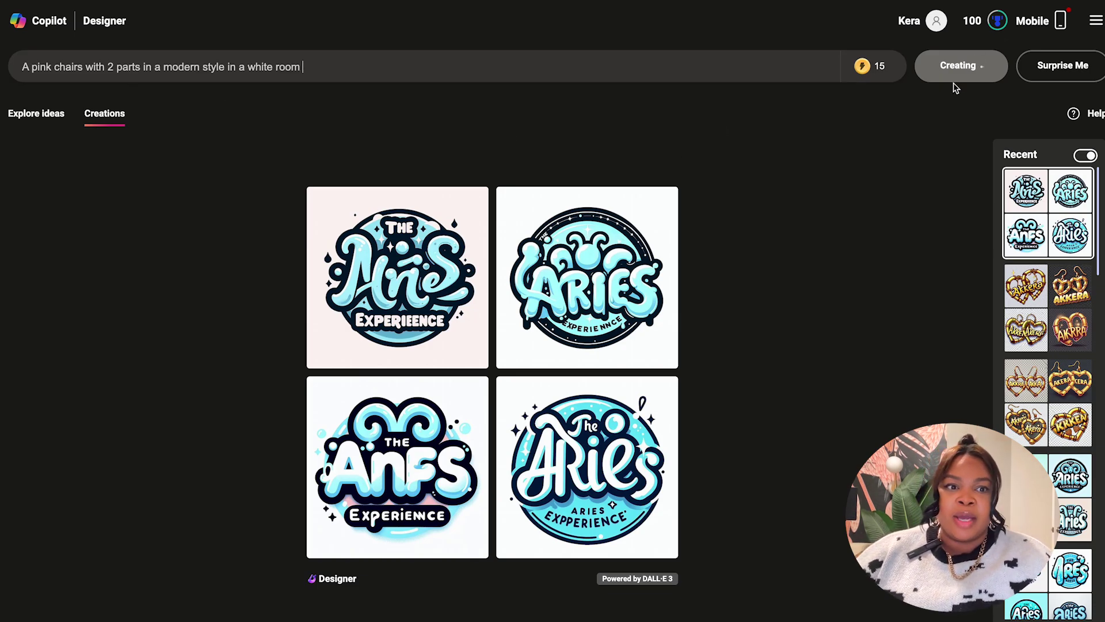
Browse the recent creations and view the "Get money" lettering sets, including the classy cursive bubble-letter version.
mouse_move(879, 68)
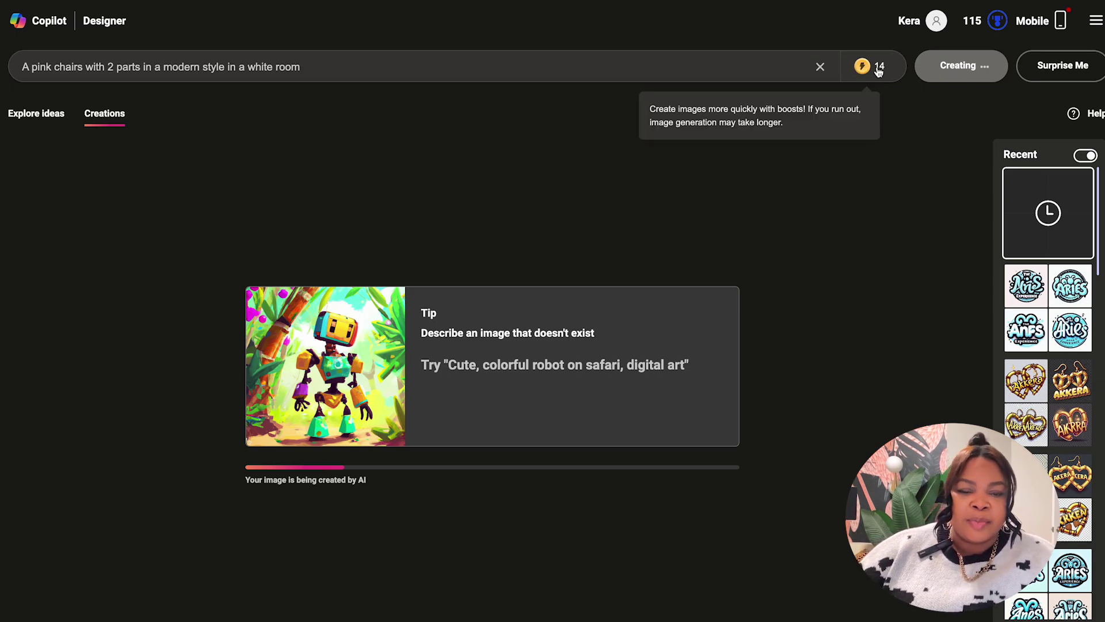
scroll(1073, 280, "down", 10)
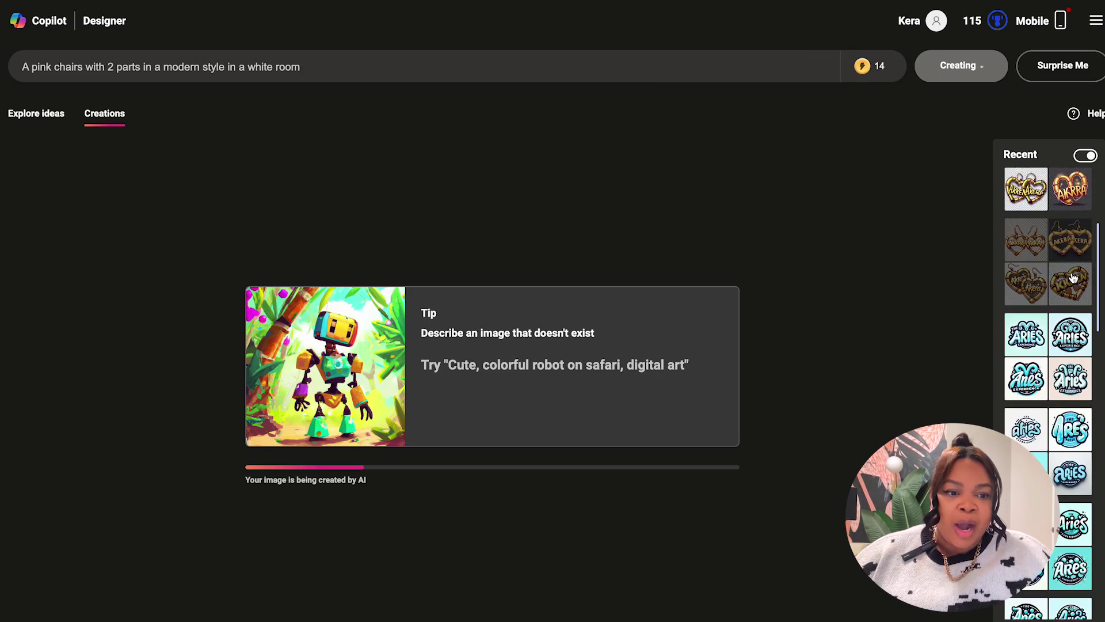
scroll(1073, 279, "down", 2)
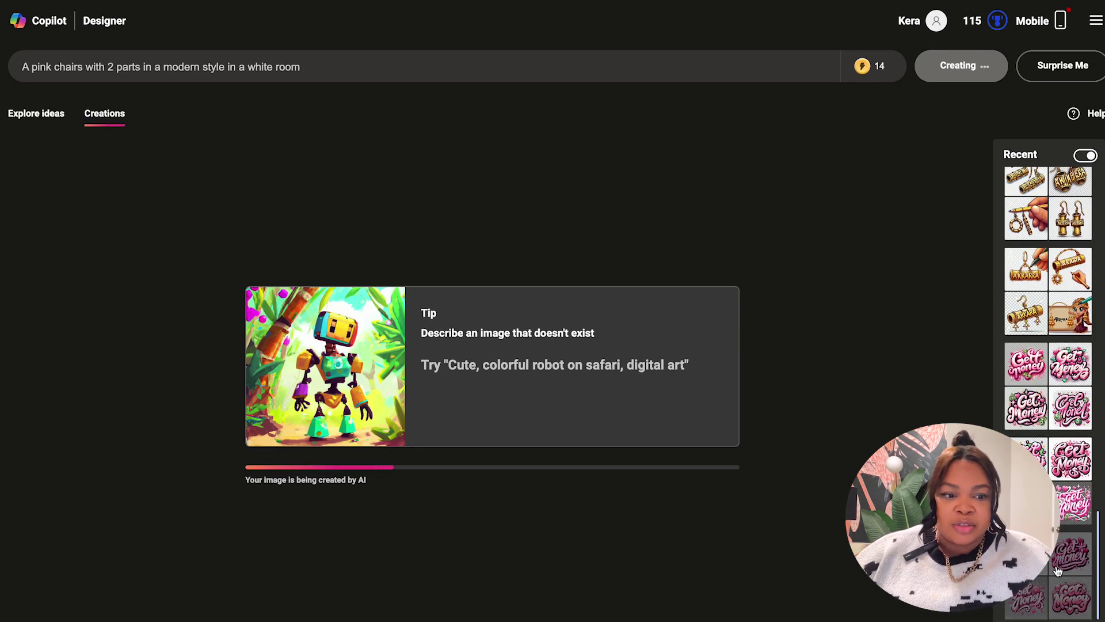
left_click(1058, 570)
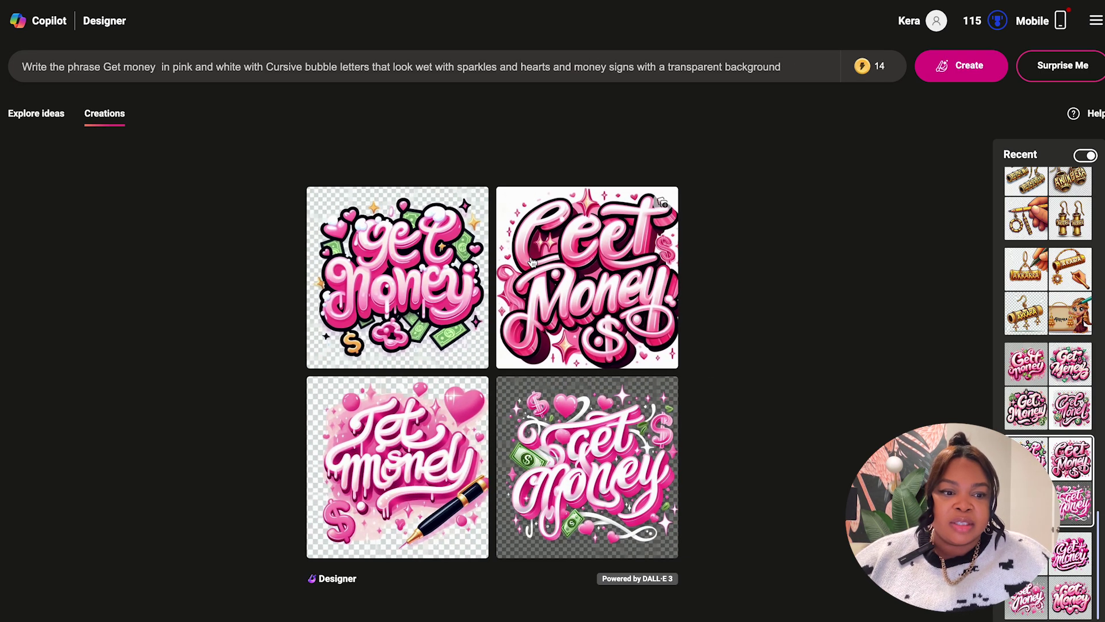
left_click(1024, 378)
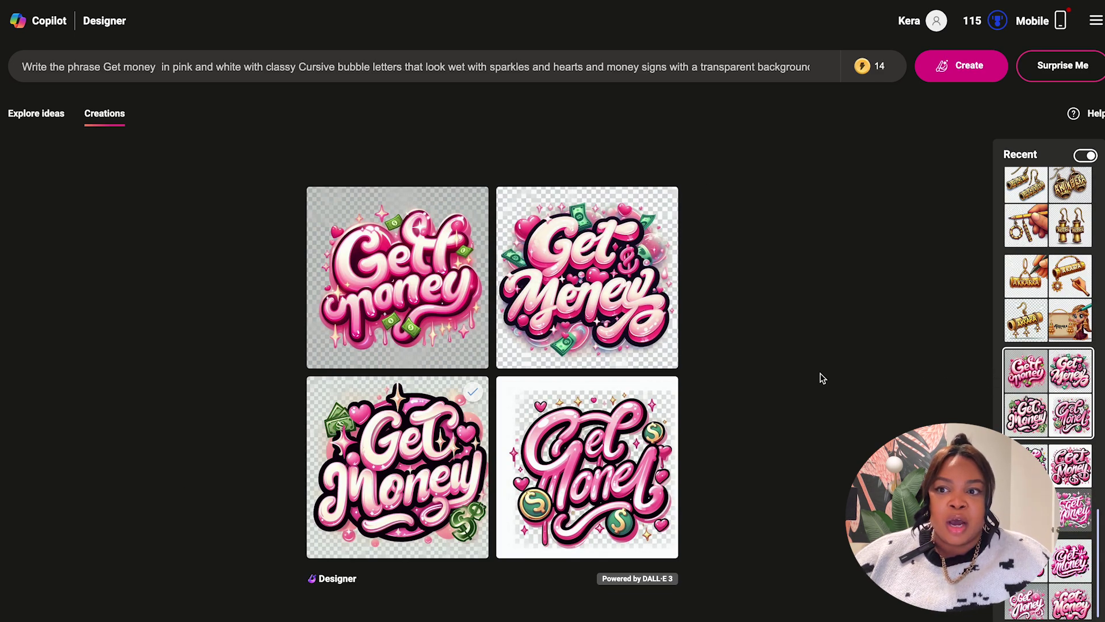
View the recent "the aries experience" logo sets, including the one prompted with easy to read letters.
scroll(1072, 385, "up", 6)
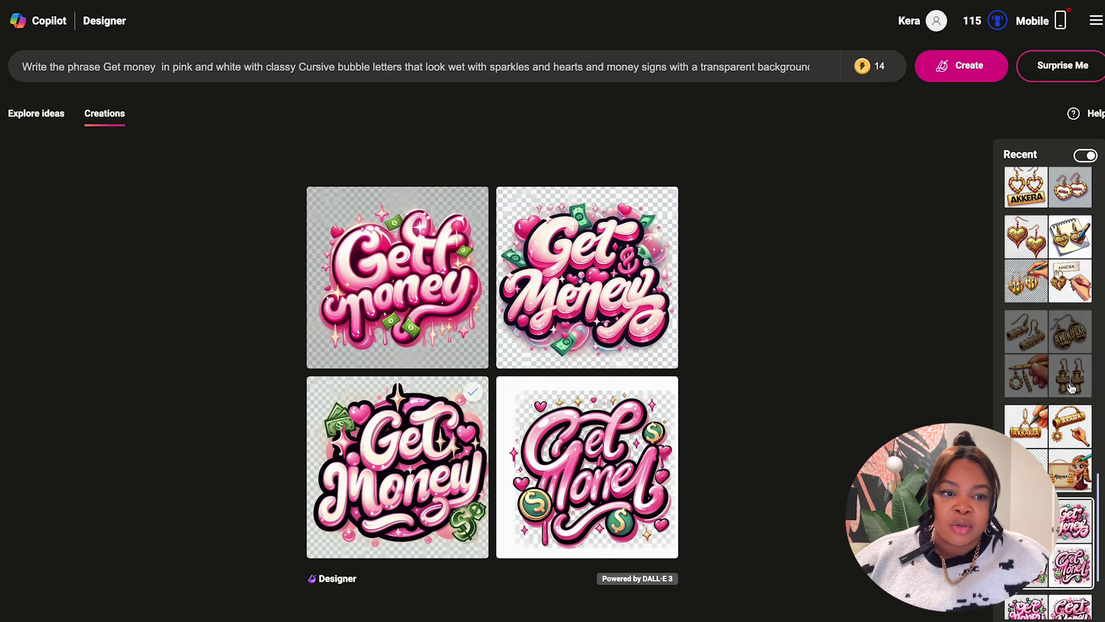
scroll(1072, 389, "up", 10)
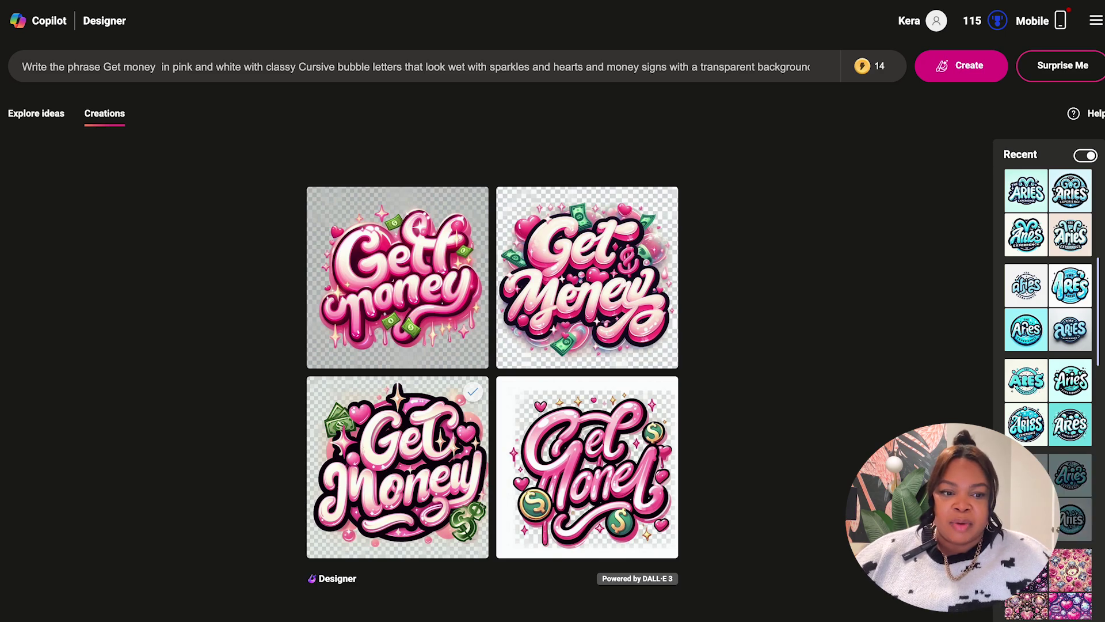
left_click(1022, 337)
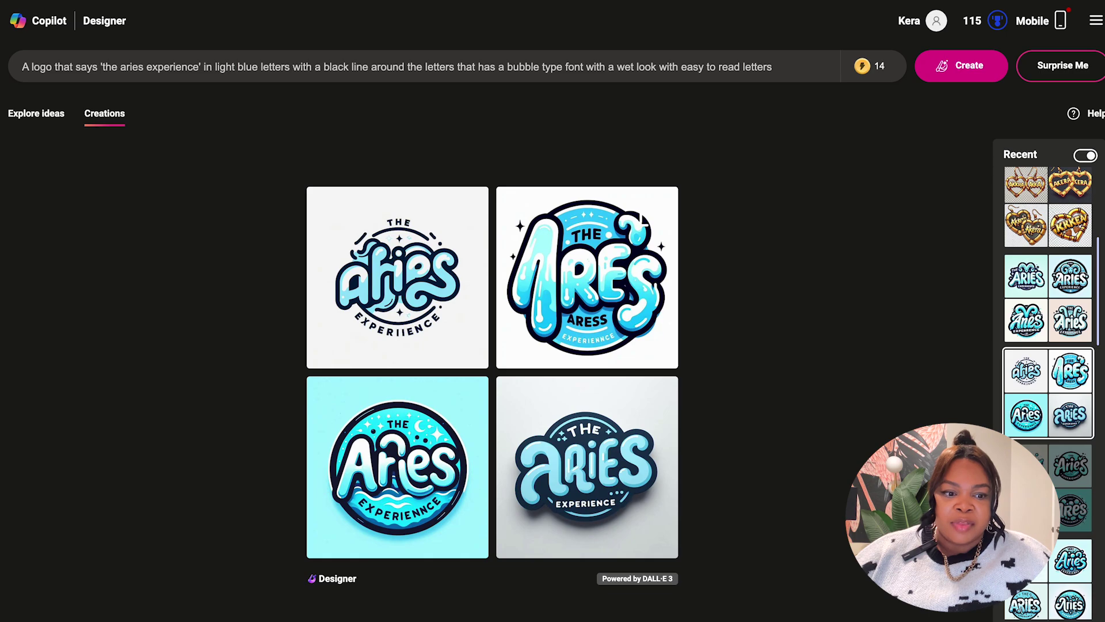
scroll(1048, 345, "down", 2)
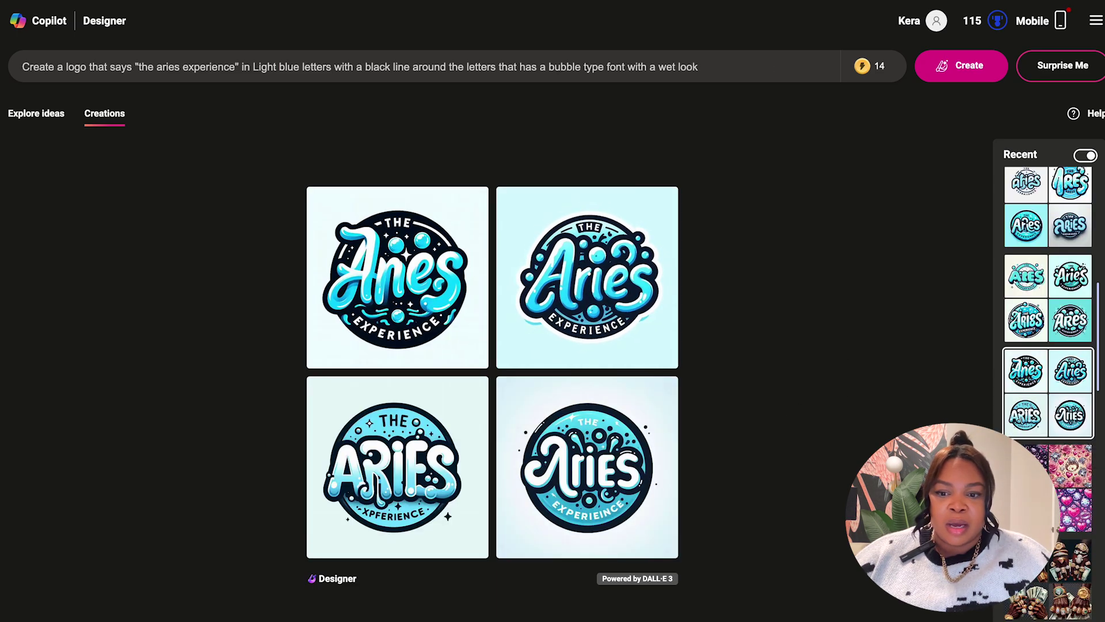
Switch to the image viewer to view the Aries Experience lettering artwork, and close both it and the pink chair reference.
key("super+Tab")
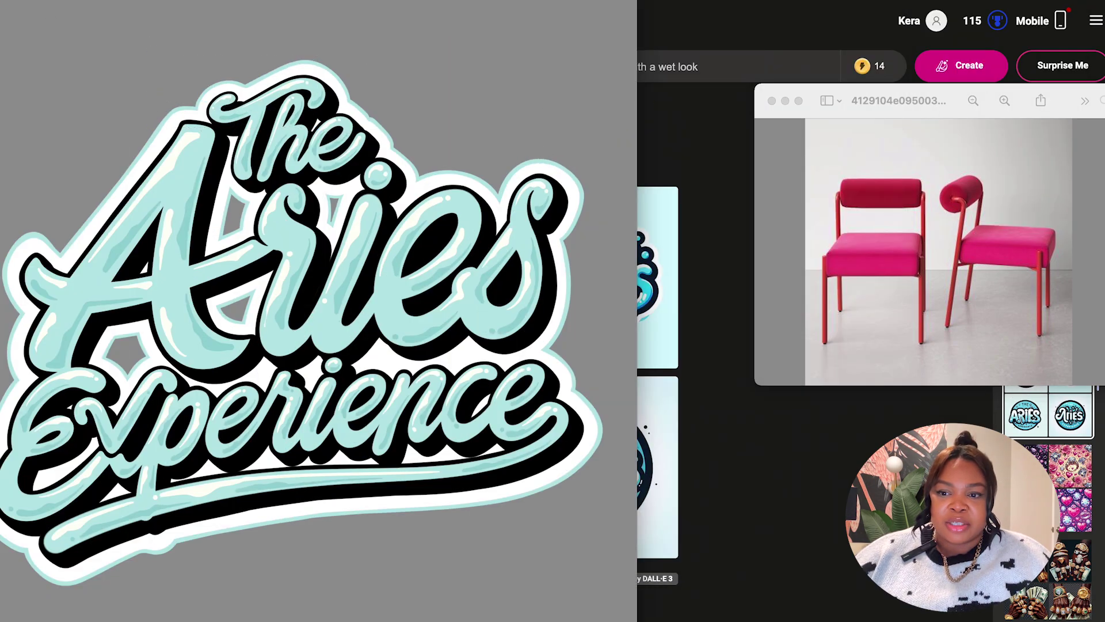
key("super+w")
left_click(772, 101)
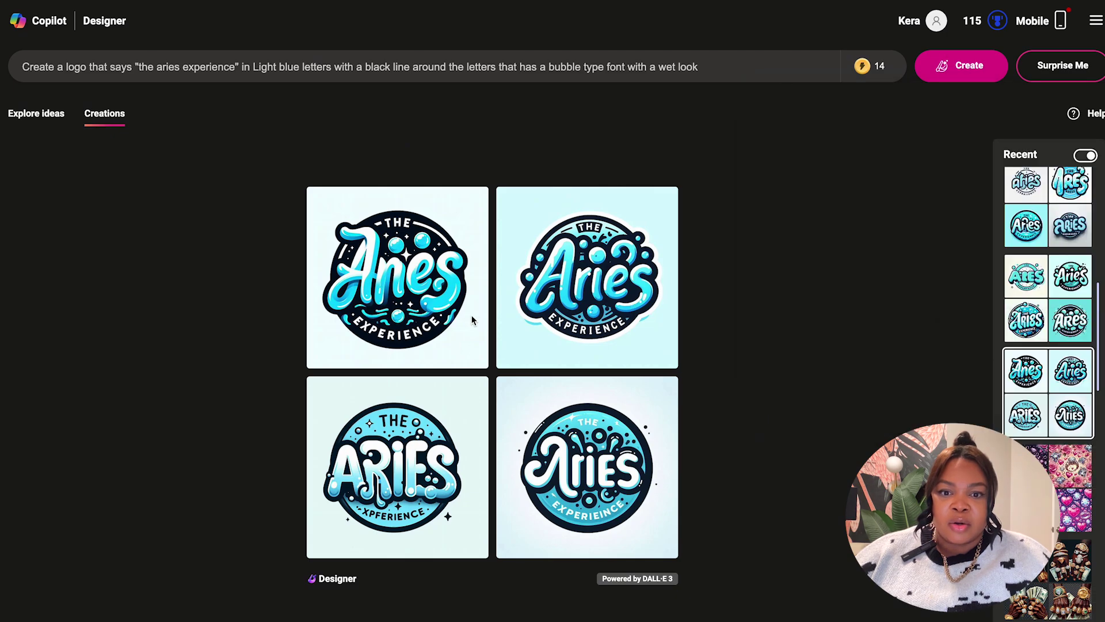
Review the recent Aries logo set that incorporates the zodiac sign and the generated pink chair images.
scroll(1051, 253, "up", 3)
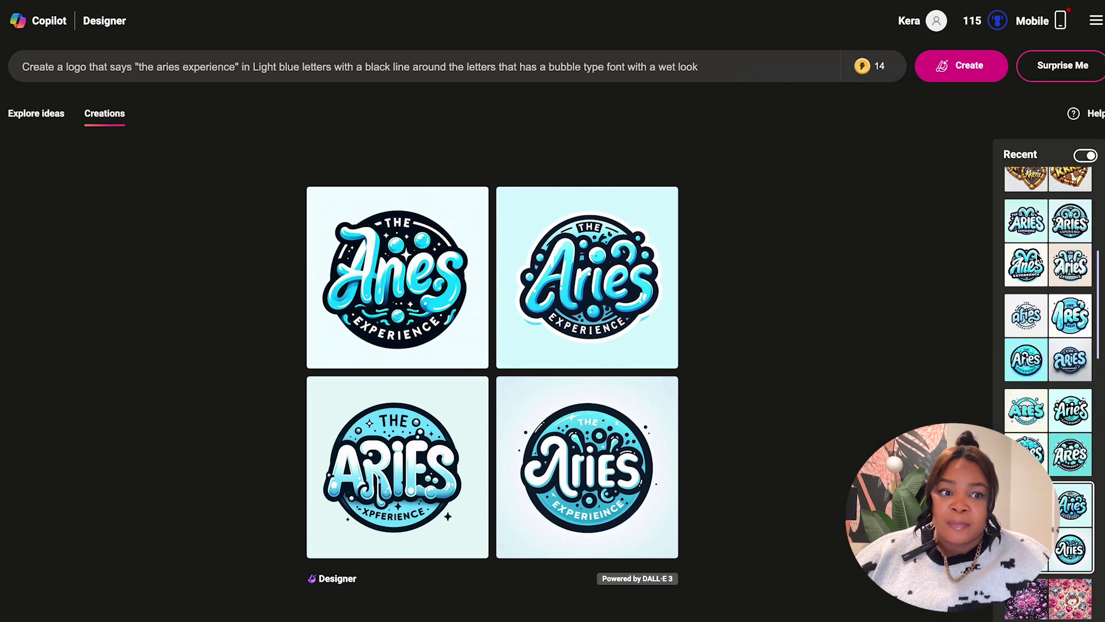
left_click(1063, 233)
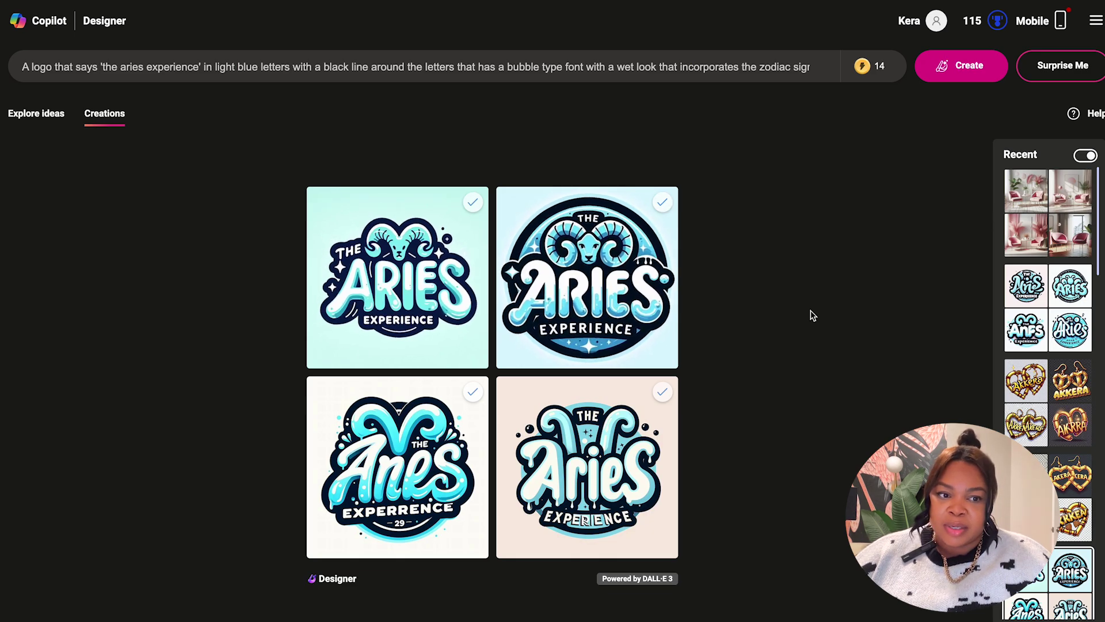
left_click(1043, 222)
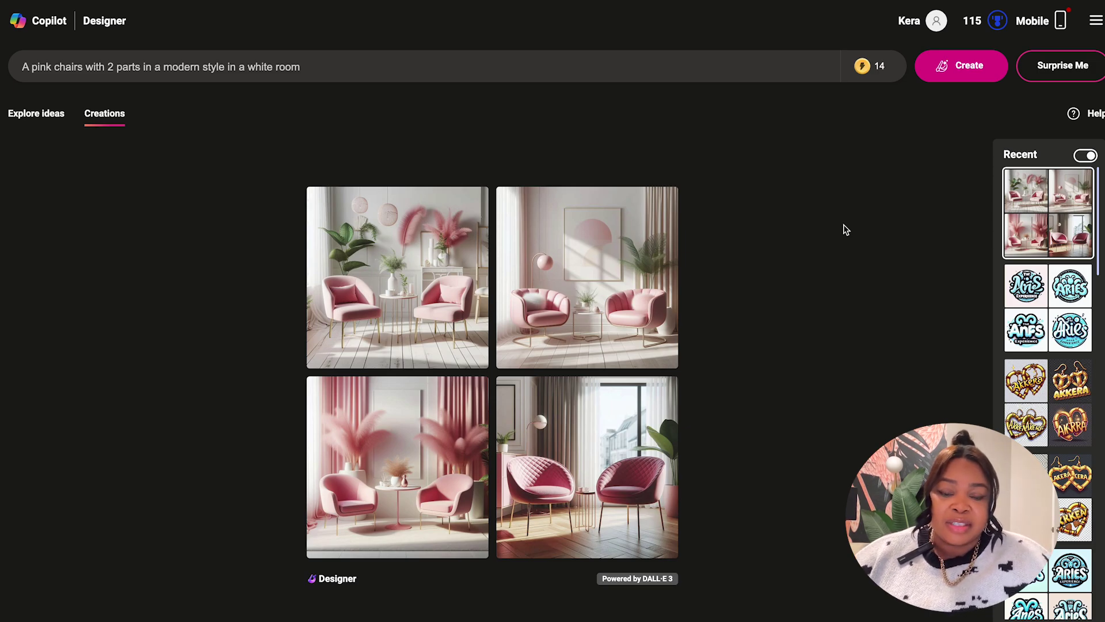
mouse_move(592, 258)
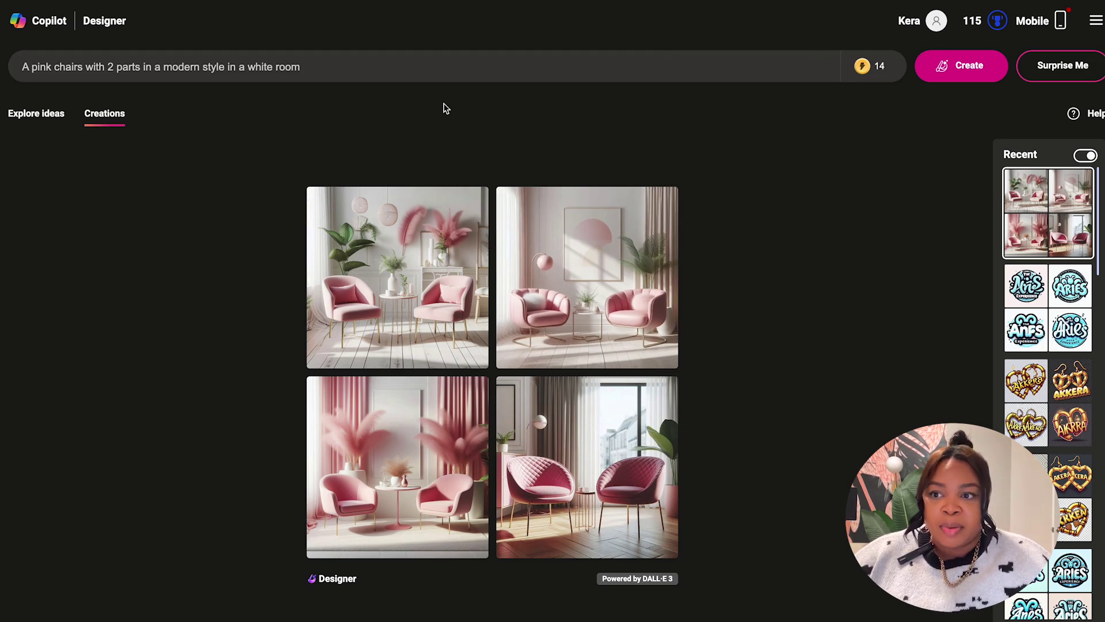
Change "pink" to "magenta" in the chair prompt and make "chairs" singular.
left_click(53, 66)
key("BackSpace")
key("BackSpace")
key("BackSpace")
key("BackSpace")
type("m")
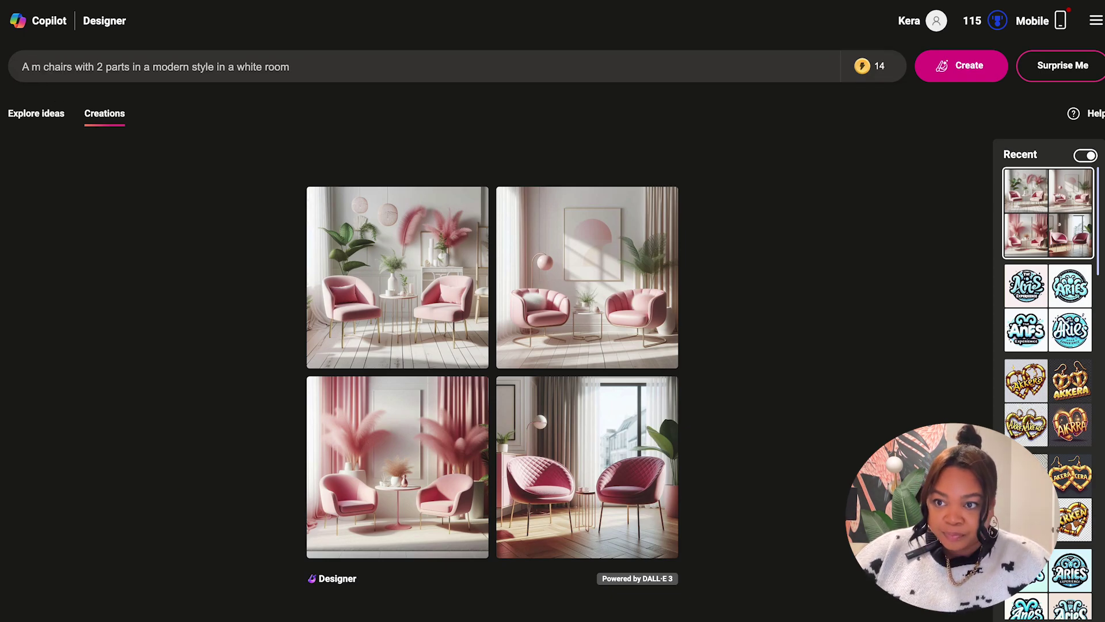
type("AG")
key("BackSpace")
key("BackSpace")
type("agenta")
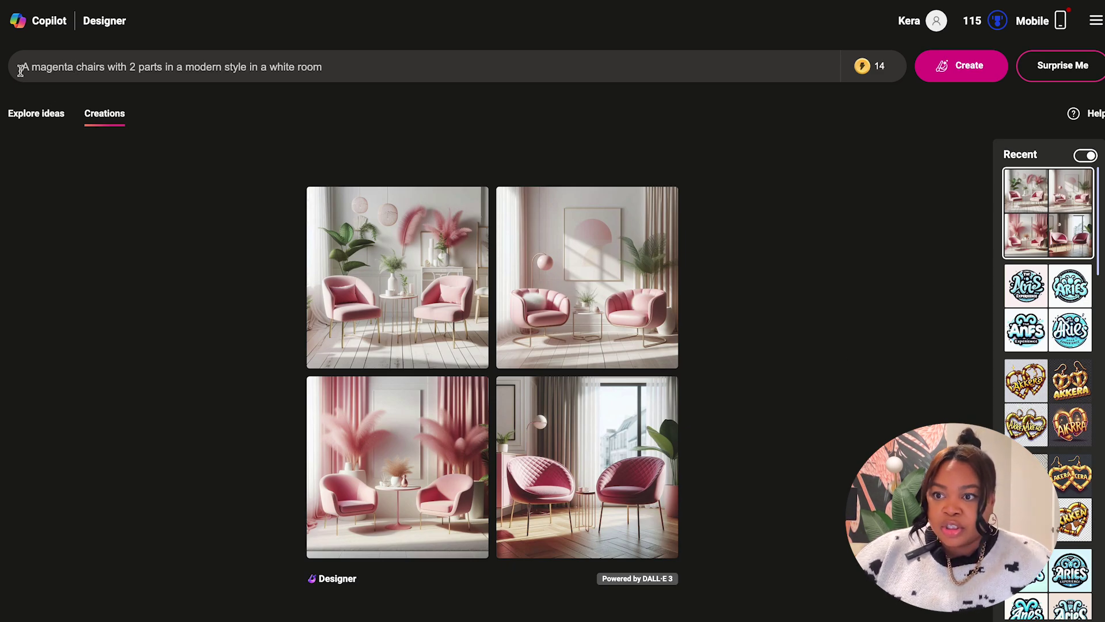
left_click(107, 67)
key("BackSpace")
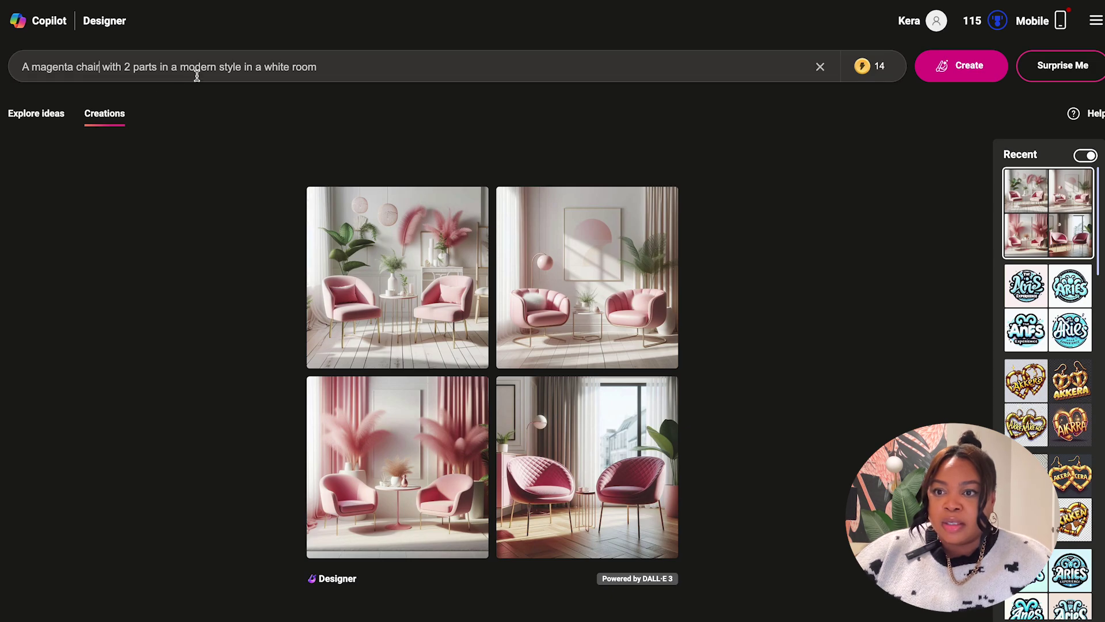
Replace "2 parts" with "an opening" in the magenta chair prompt.
left_click(154, 67)
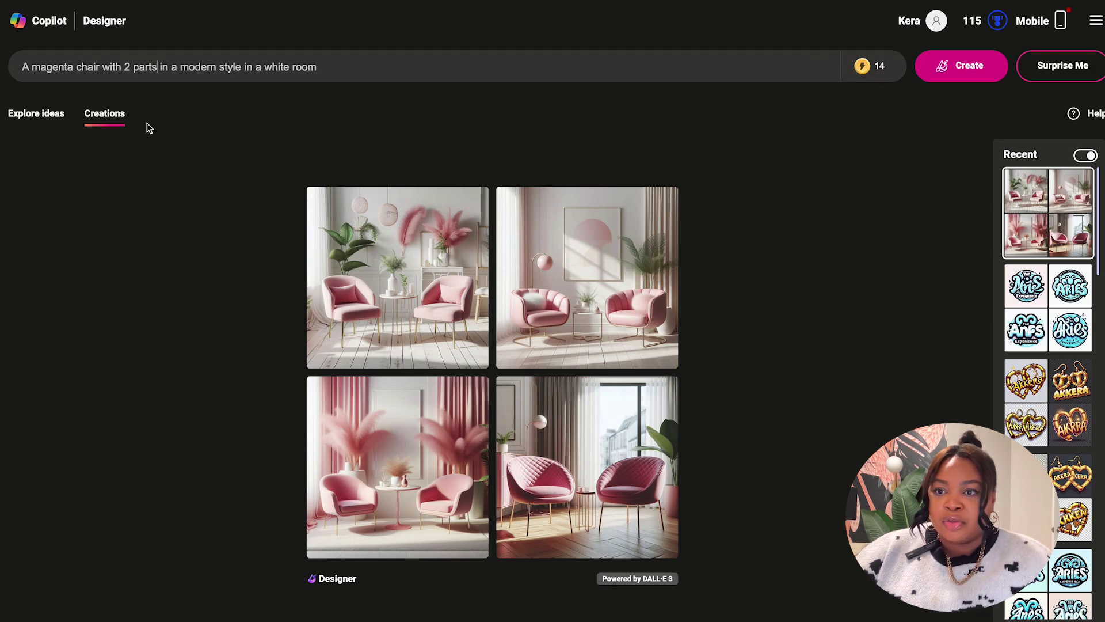
key("BackSpace")
key("BackSpace")
key("BackSpace")
key("BackSpace")
key("BackSpace")
key("BackSpace")
key("BackSpace")
type("an opening")
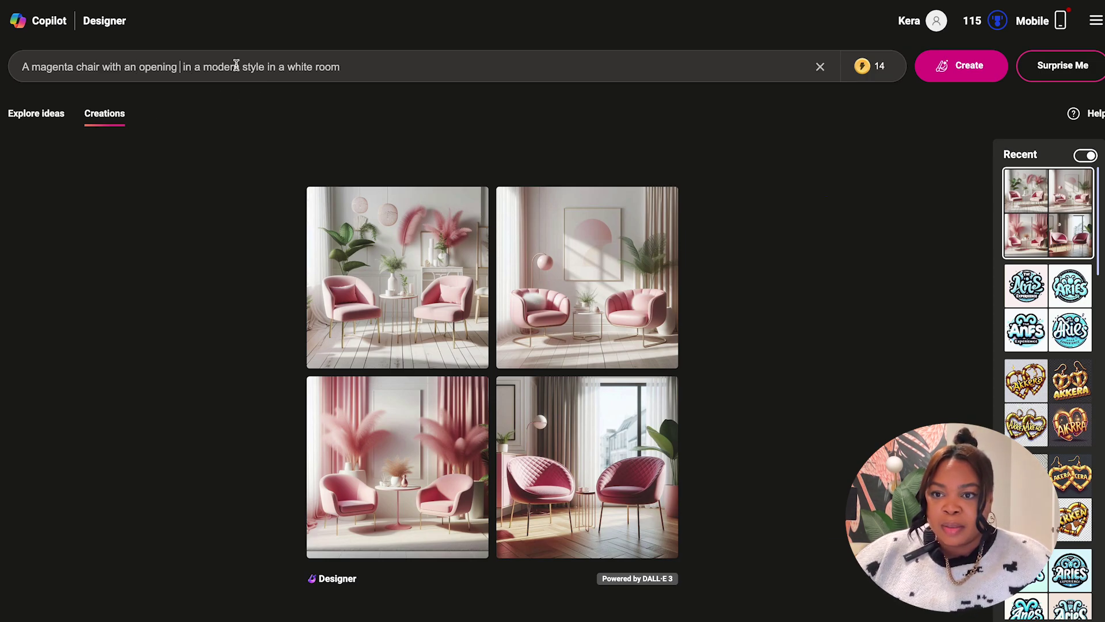
Insert "midcentury" before "modern style" in the prompt and generate the images.
left_click(203, 69)
type("midce")
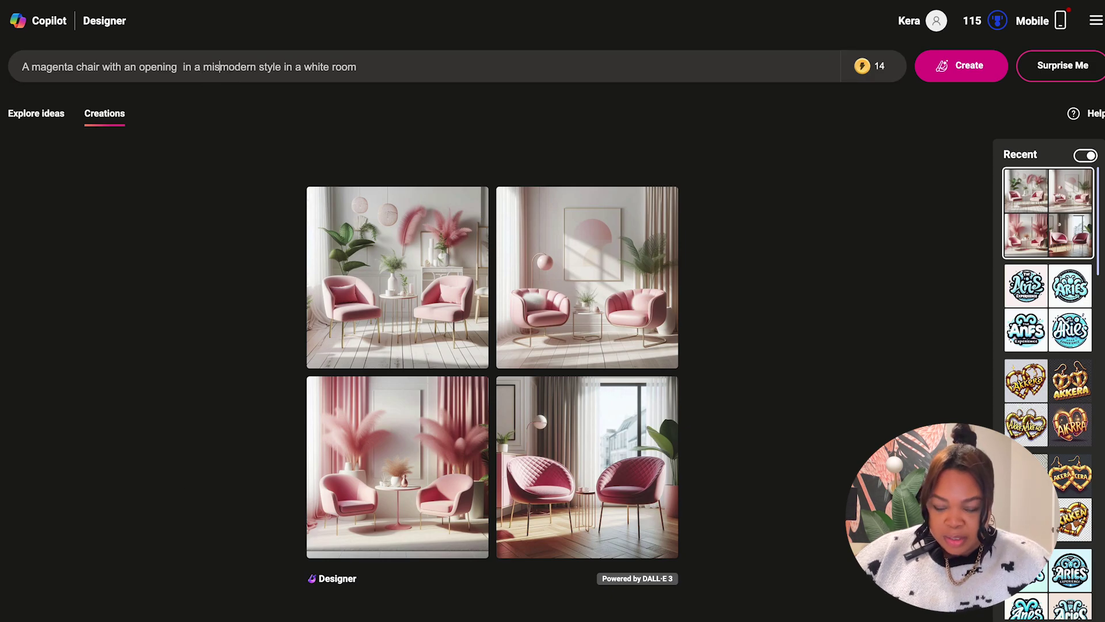
type("ntury")
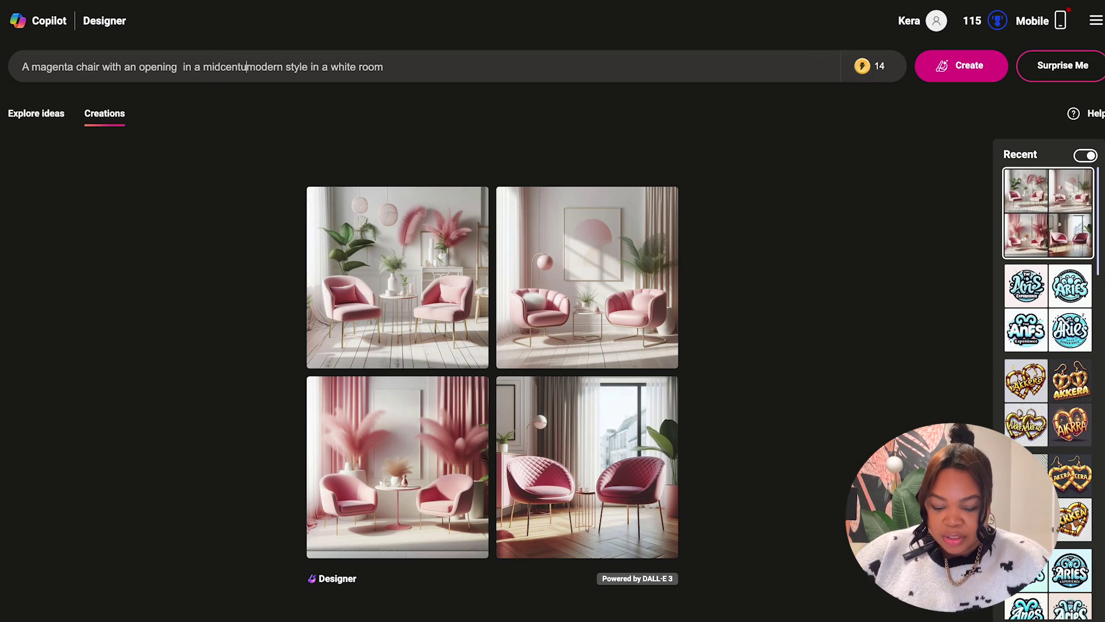
left_click(965, 66)
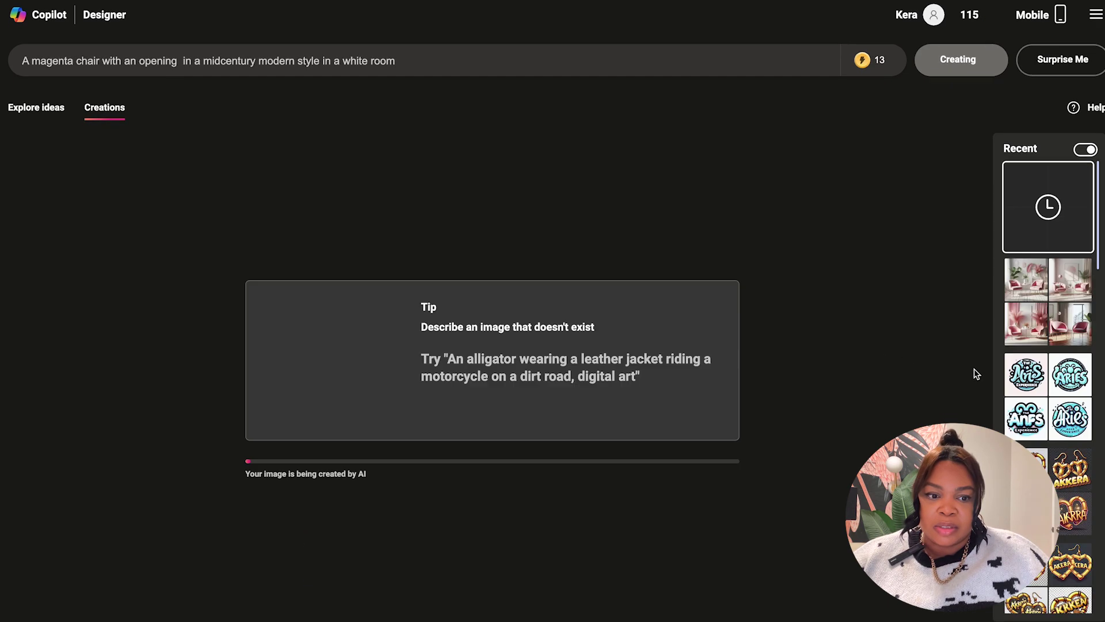
Bring up the "A Cherry On Top" reference logo and move its window clear of the prompt and generation area.
scroll(1068, 389, "down", 3)
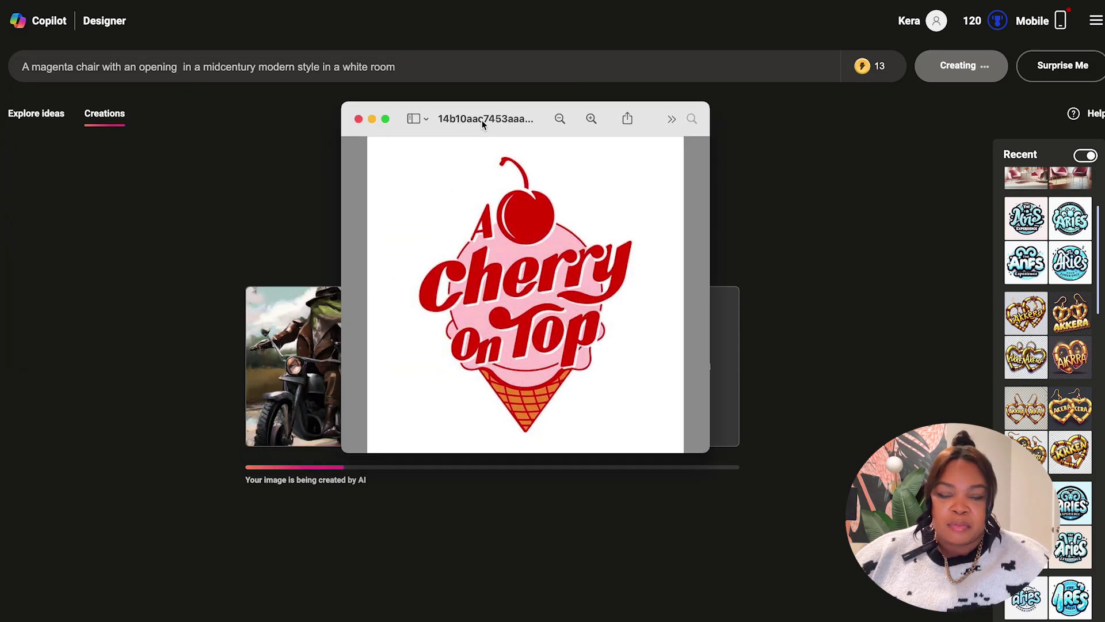
left_click_drag(493, 125, 687, 212)
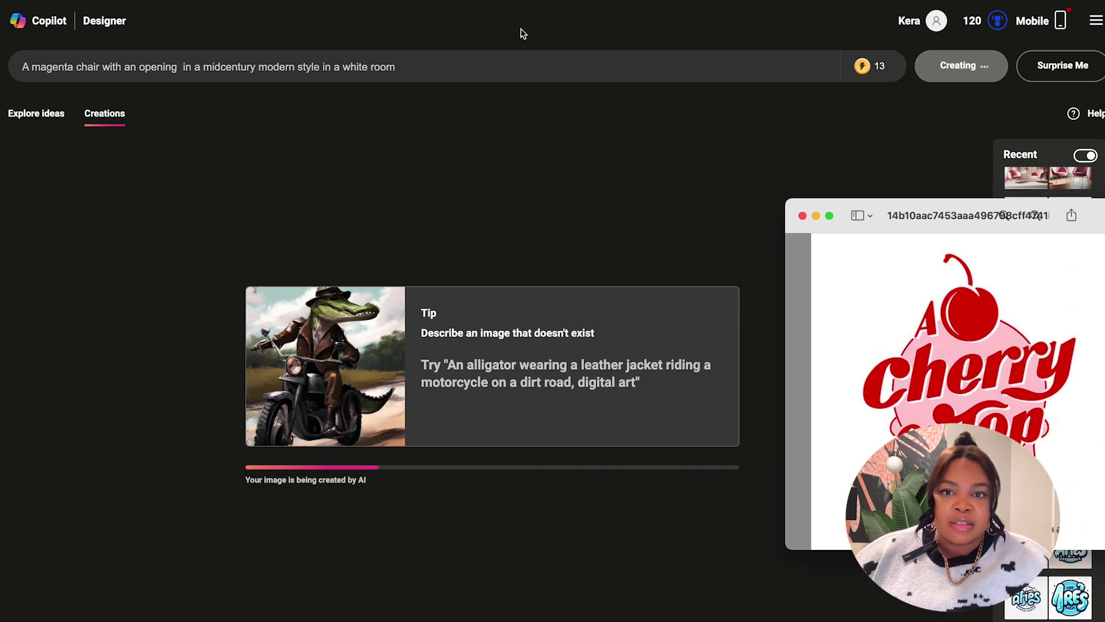
Replace the chair prompt with the beginning of a logo prompt: "A logo that is shaped like an iceream cone that says".
left_click_drag(397, 66, 3, 69)
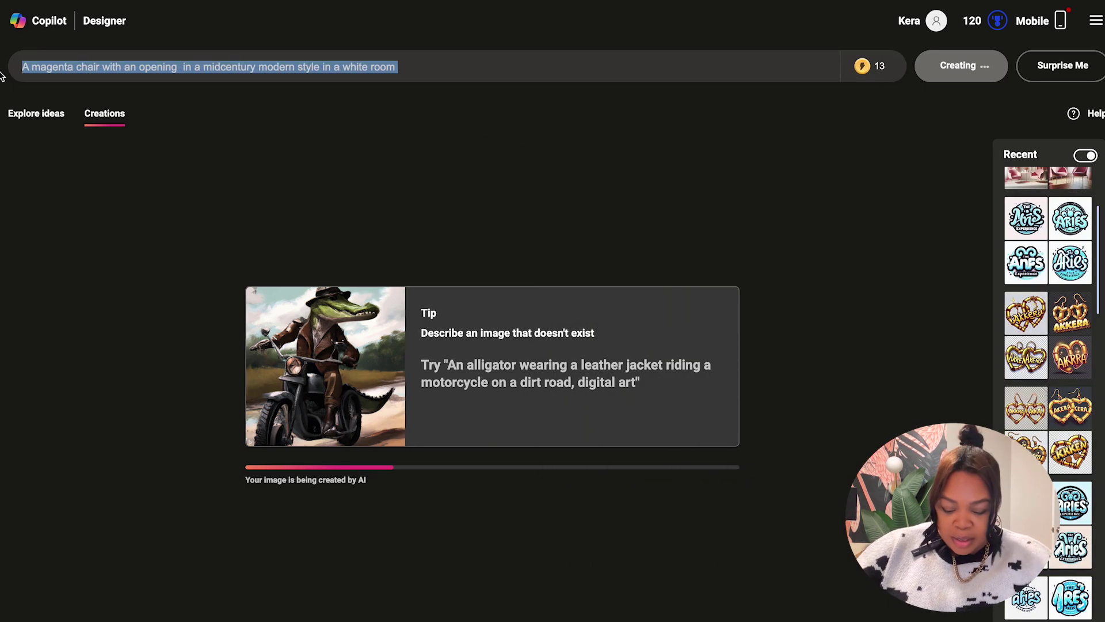
type("A ice")
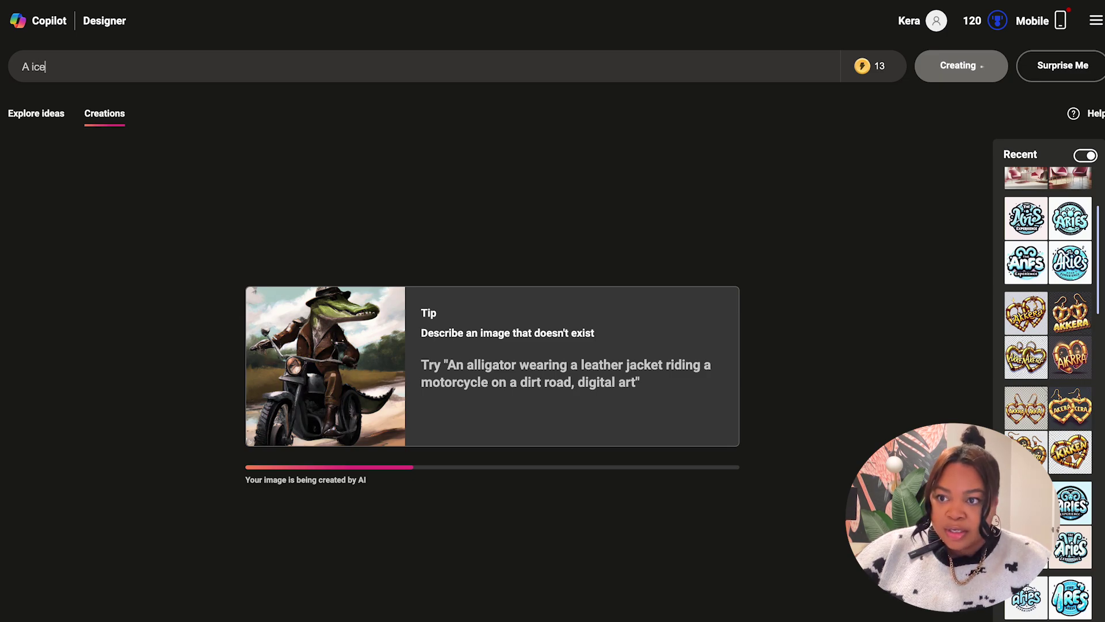
key("BackSpace")
key("BackSpace")
key("BackSpace")
type("logo that")
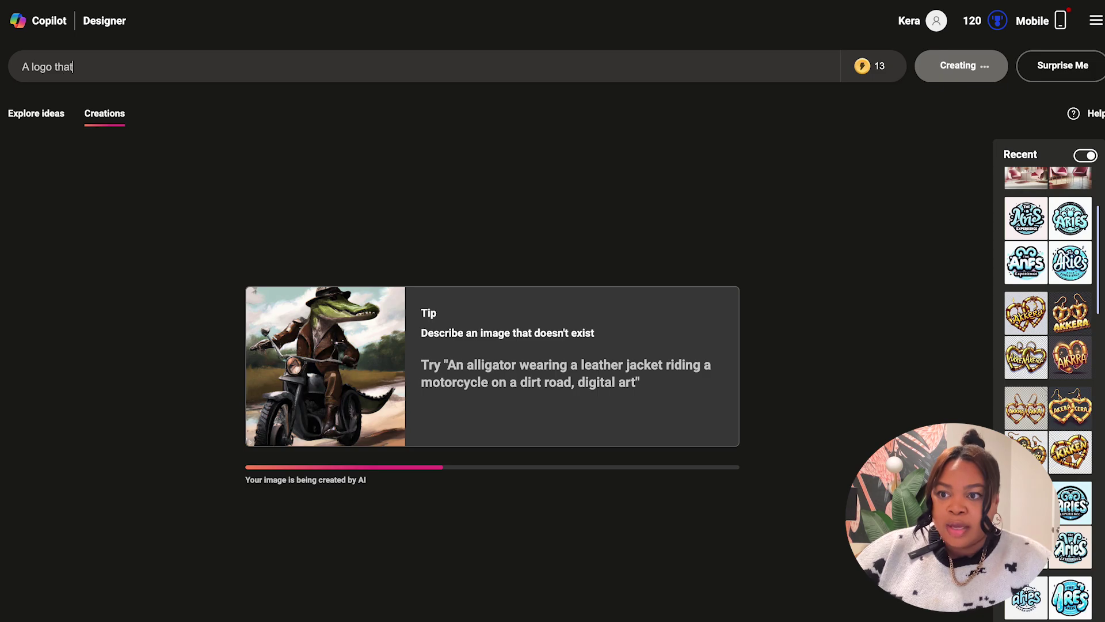
type(" is shaped like an ice")
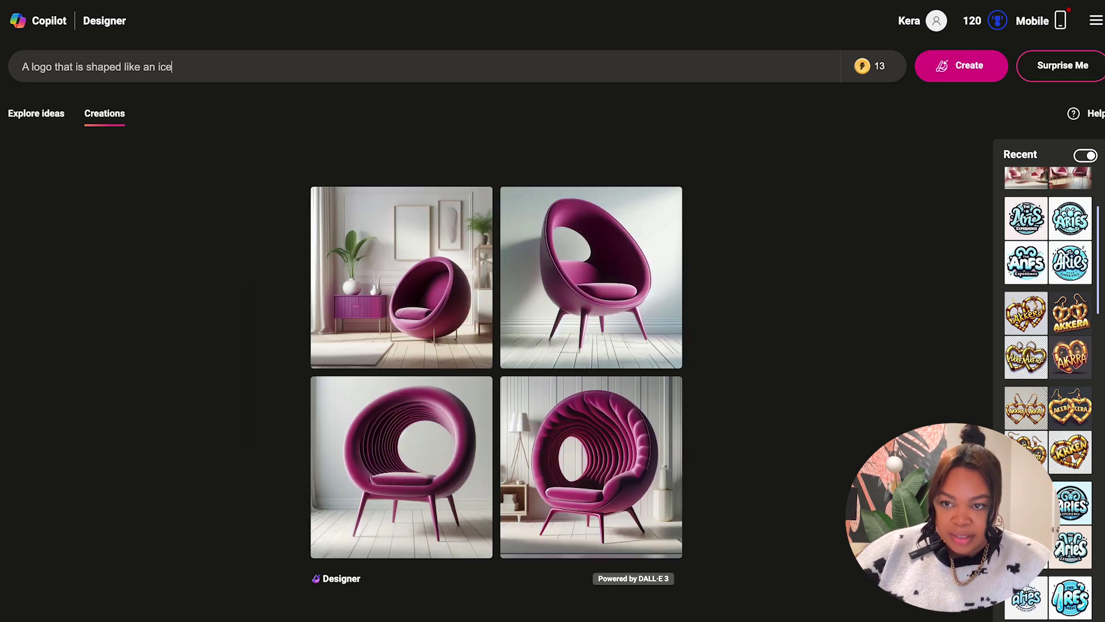
type("ream com")
key("BackSpace")
key("BackSpace")
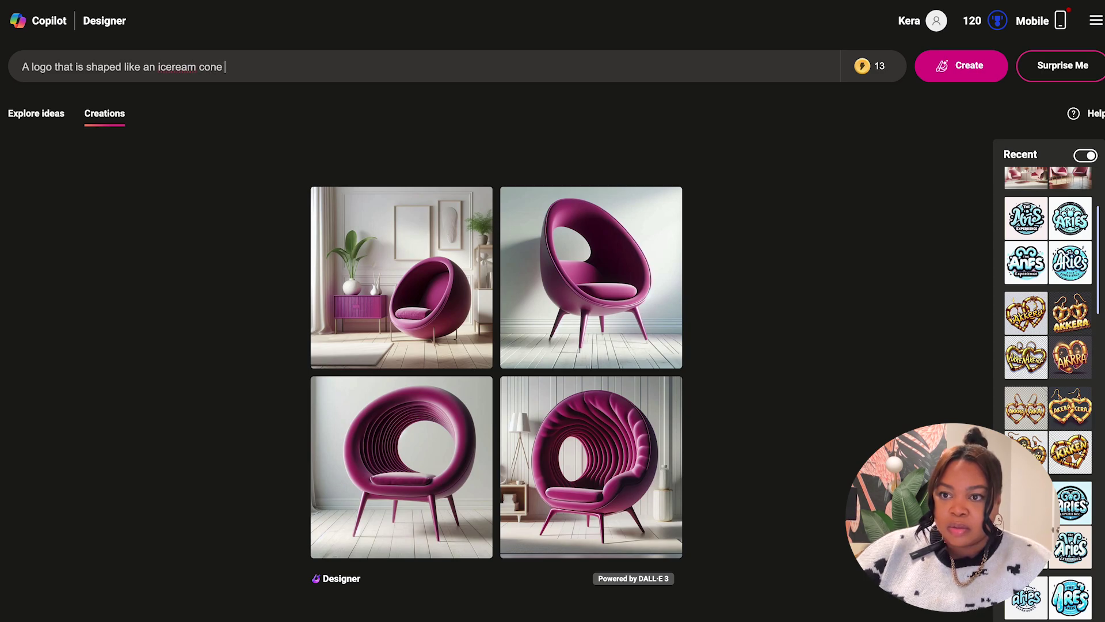
type("ne that says")
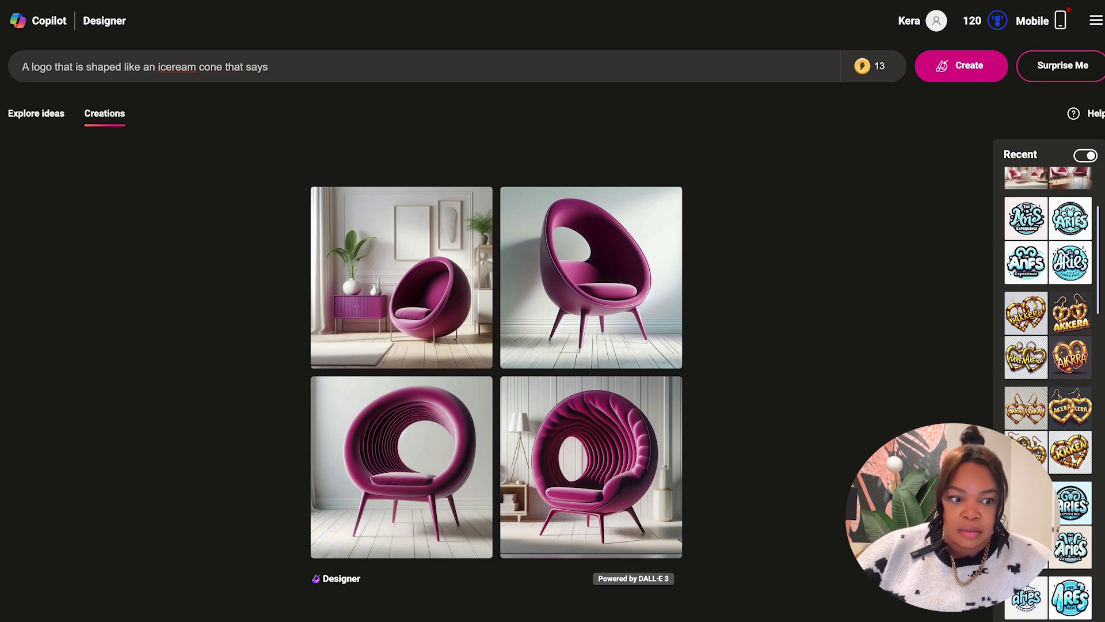
Continue the logo prompt with "A cherry on top with pink ice cream and red cherry on".
type(" A s")
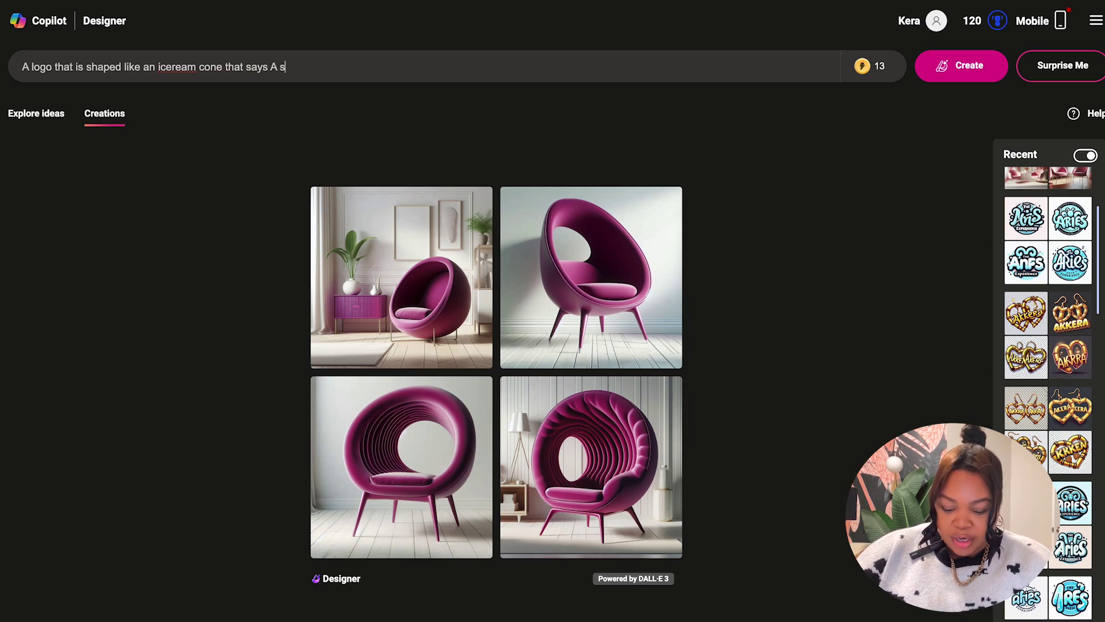
key("BackSpace")
type("chertt")
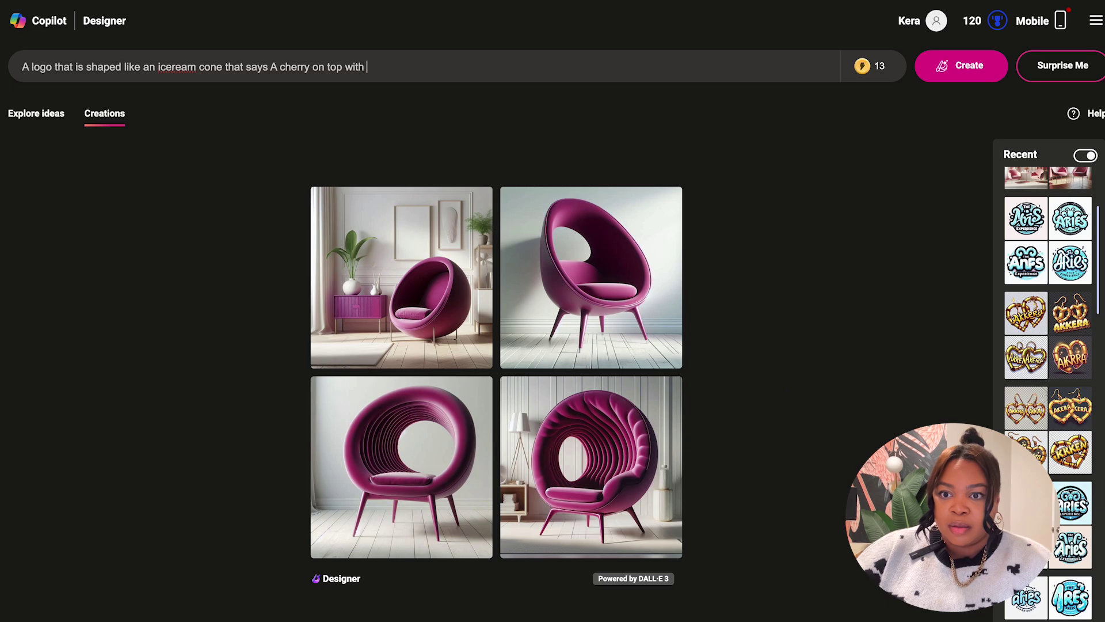
type("pink ice")
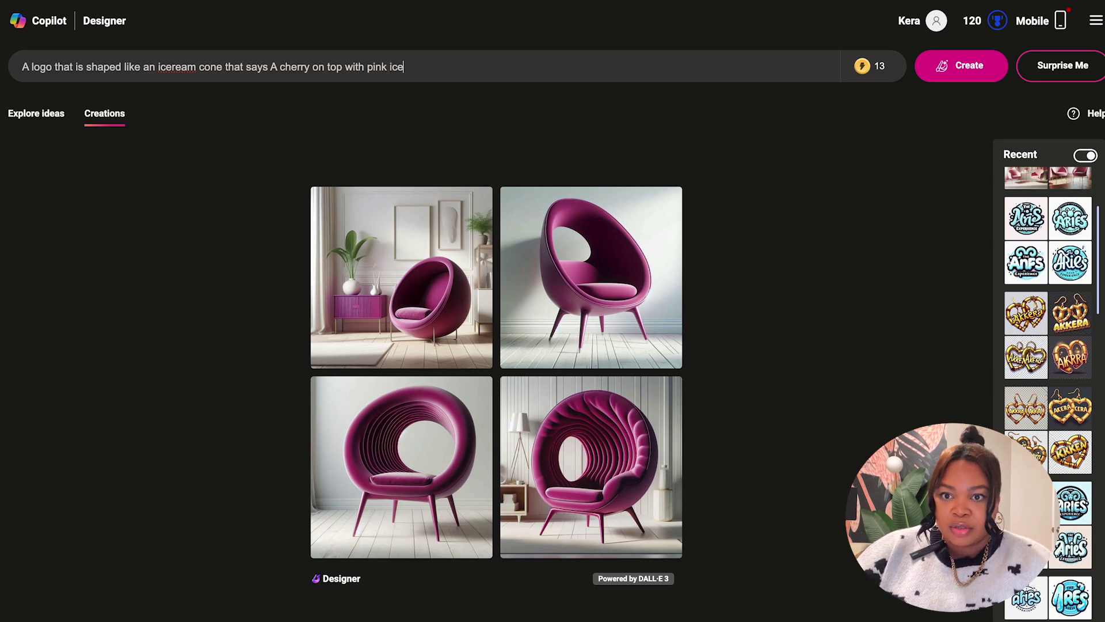
type(" cream ans")
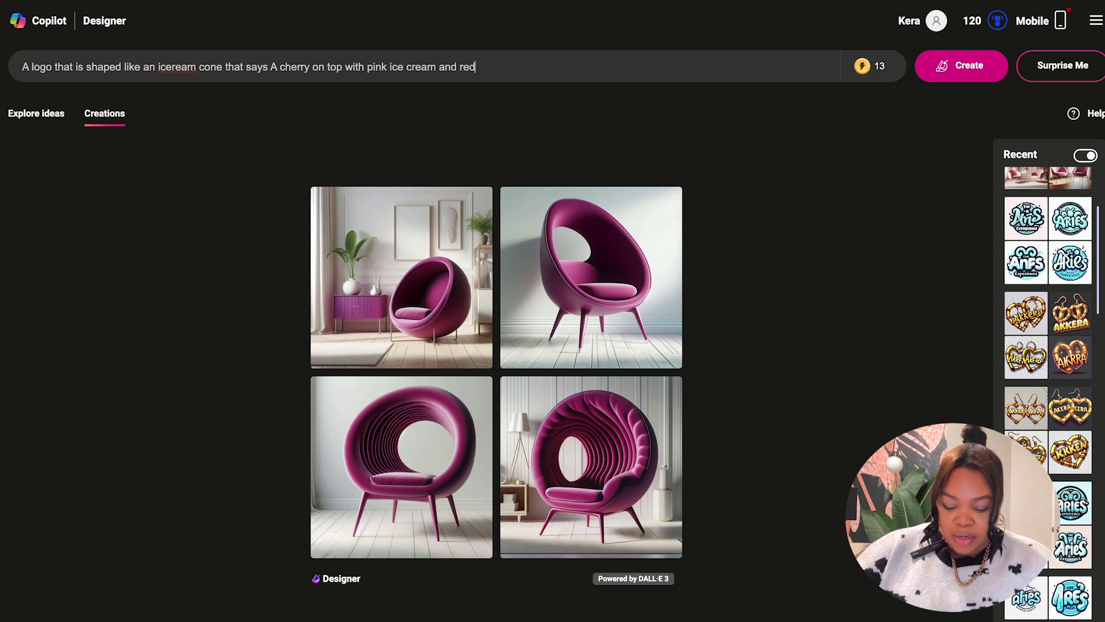
key("BackSpace")
key("BackSpace")
key("BackSpace")
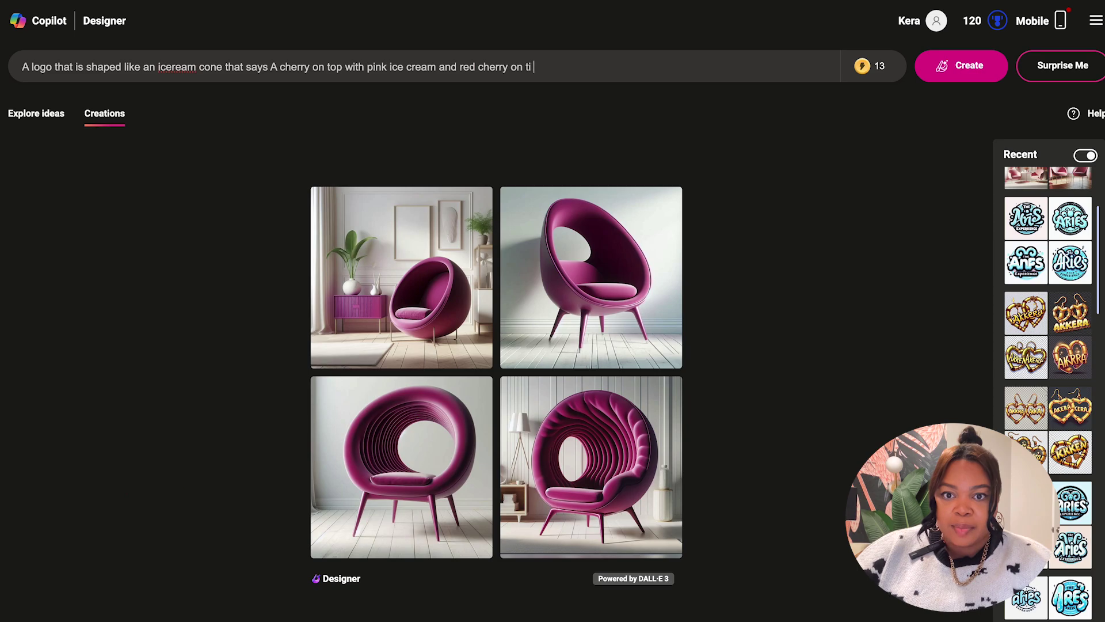
Finish the prompt with "top with a simple background with sparkles" and generate the logo images.
type("wi")
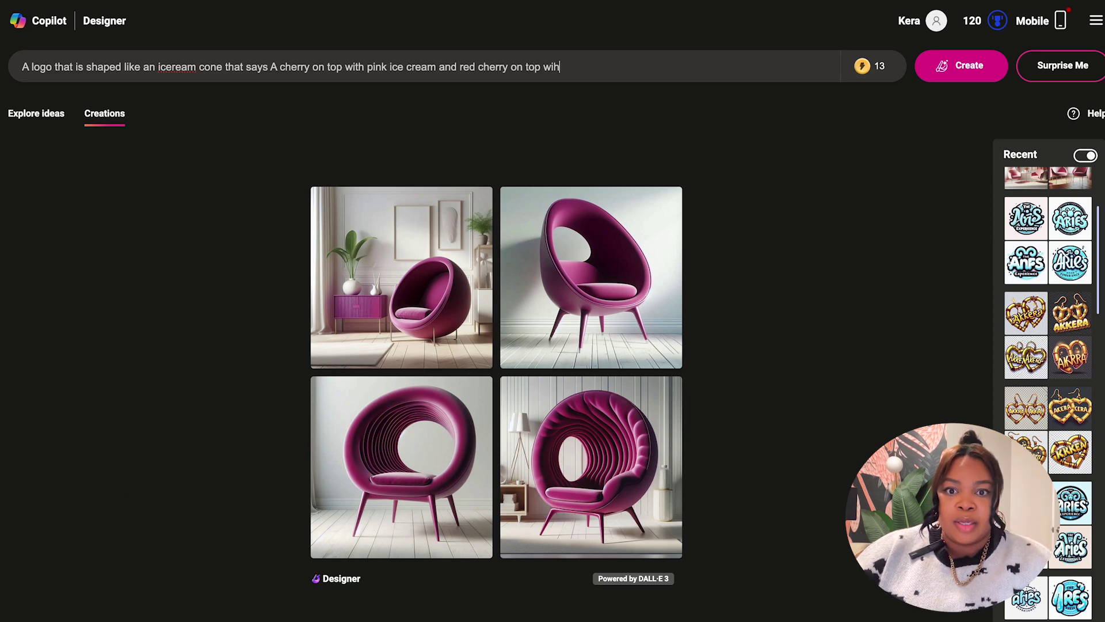
type("th a simple")
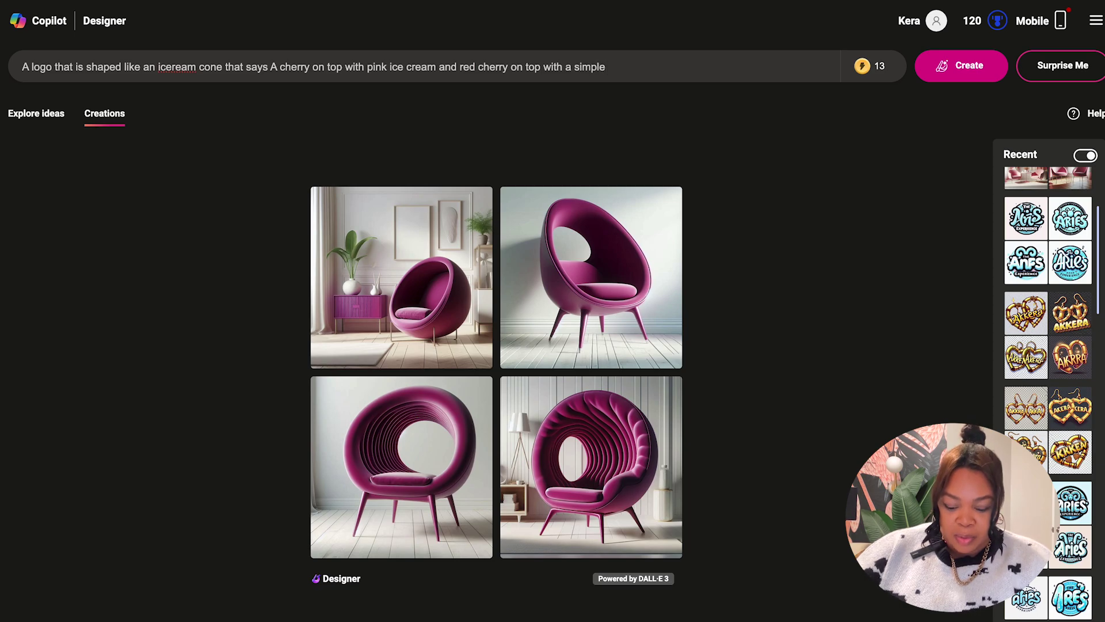
type(" background with sparkles")
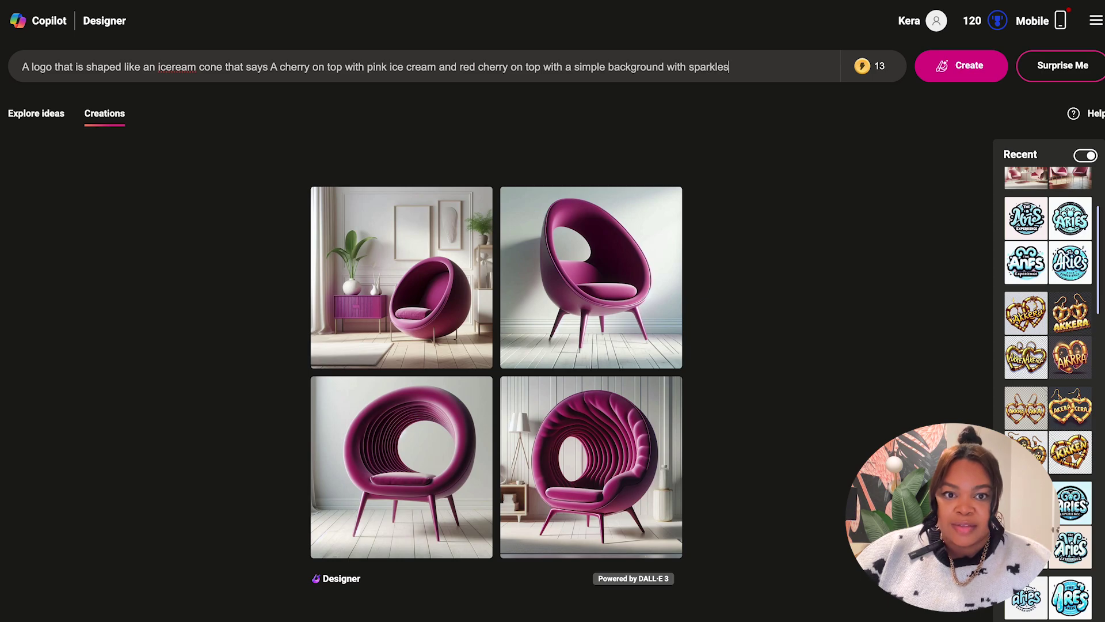
key("Return")
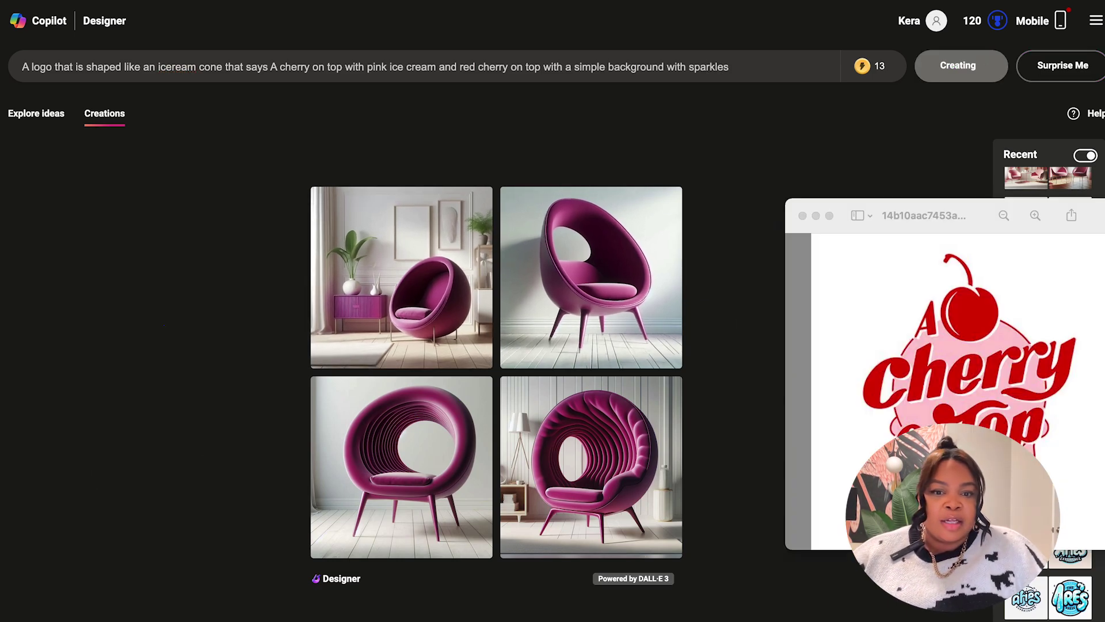
Close the "A Cherry On Top" reference logo window.
left_click(806, 222)
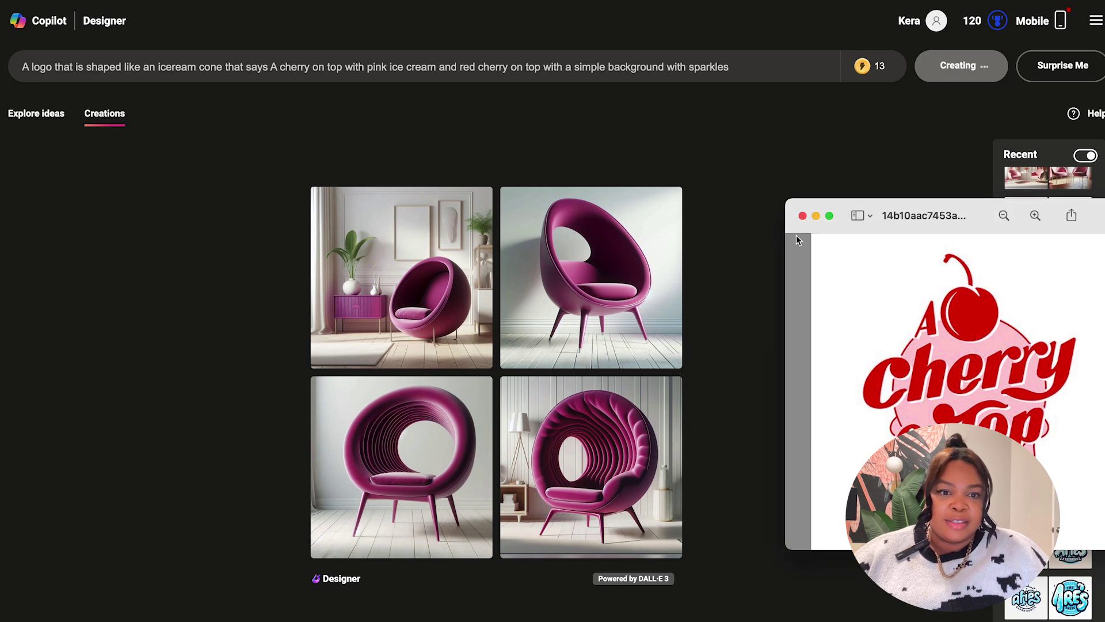
left_click(802, 216)
left_click_drag(1017, 614, 723, 426)
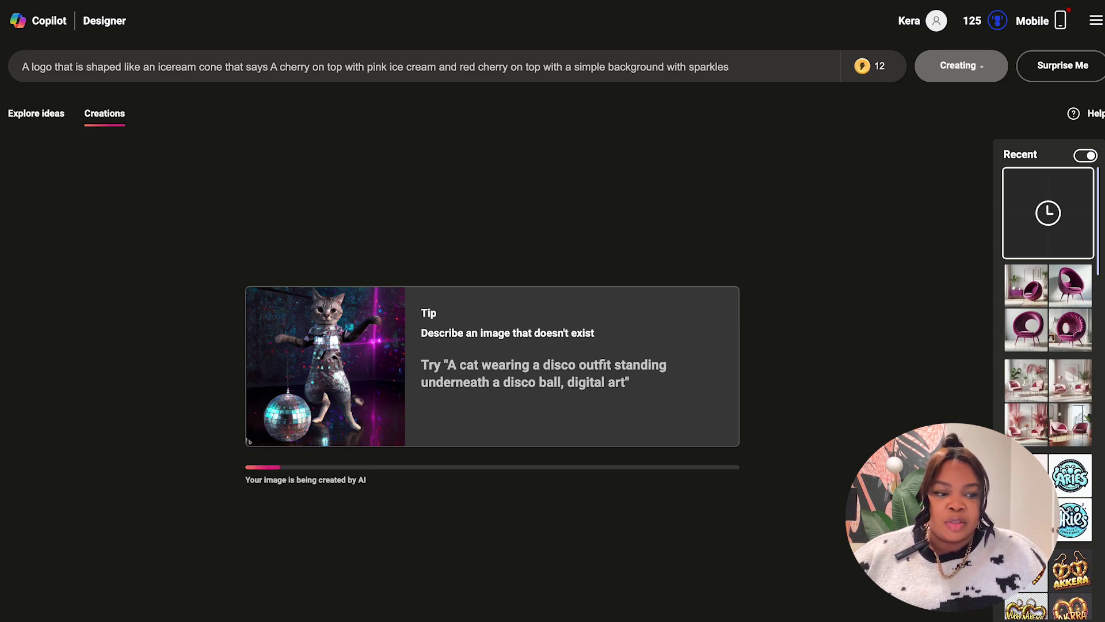
Compare the recent magenta midcentury chair images with the earlier pink chairs images.
left_click(1069, 327)
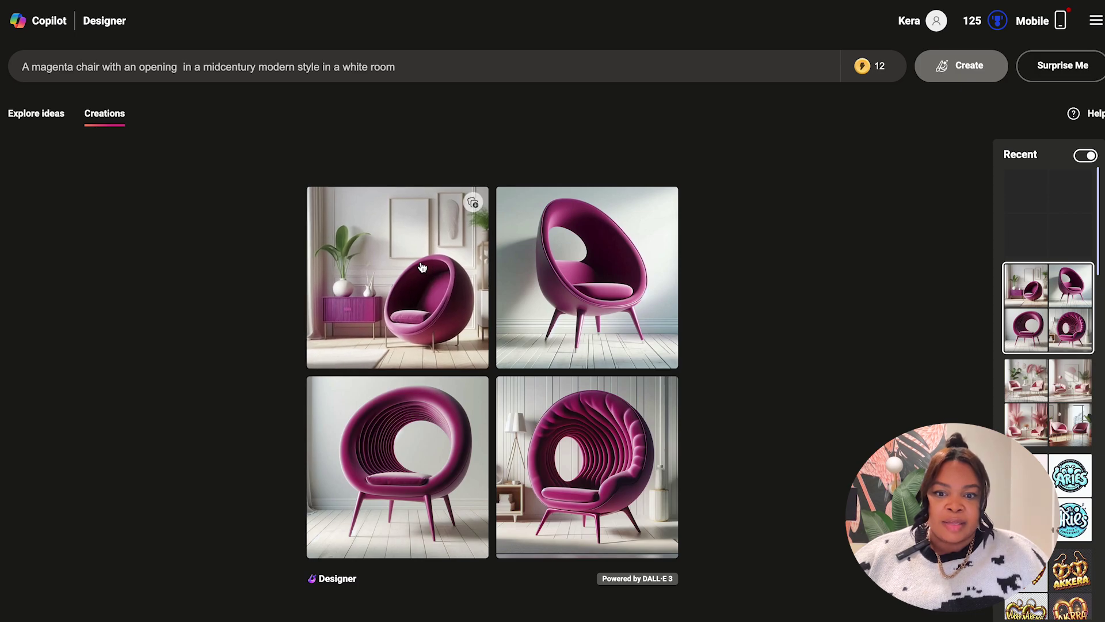
left_click(1047, 403)
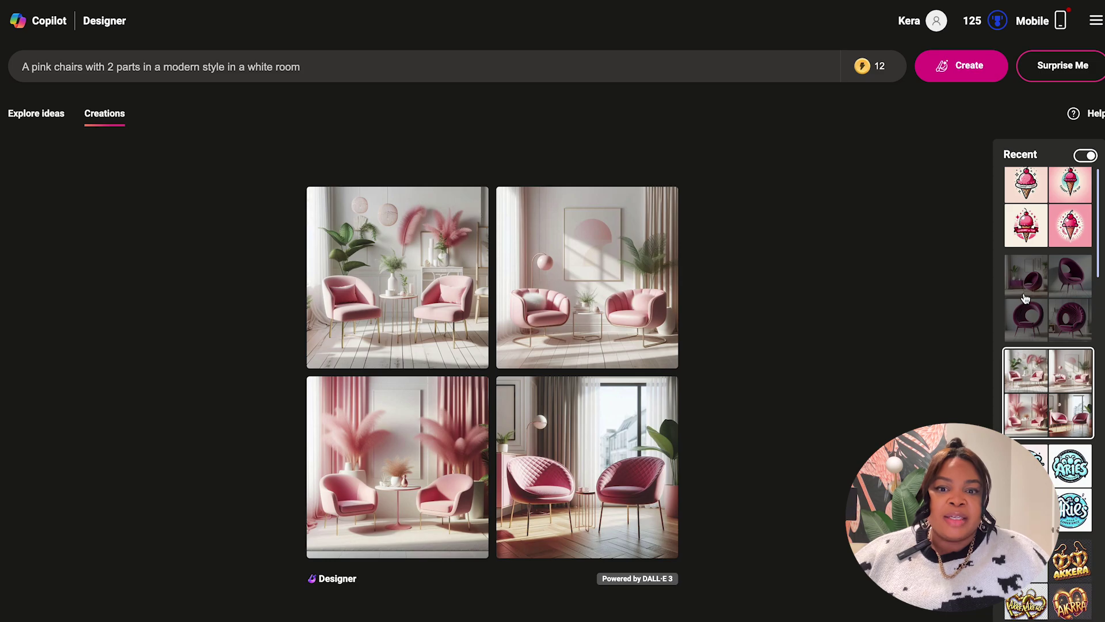
left_click(1025, 299)
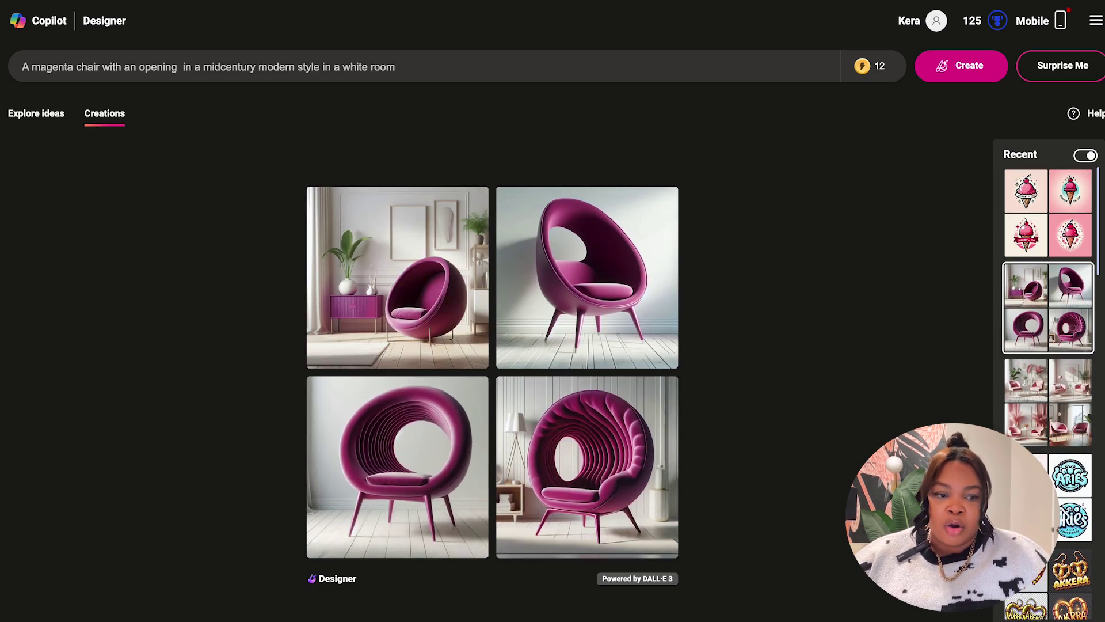
left_click(1028, 403)
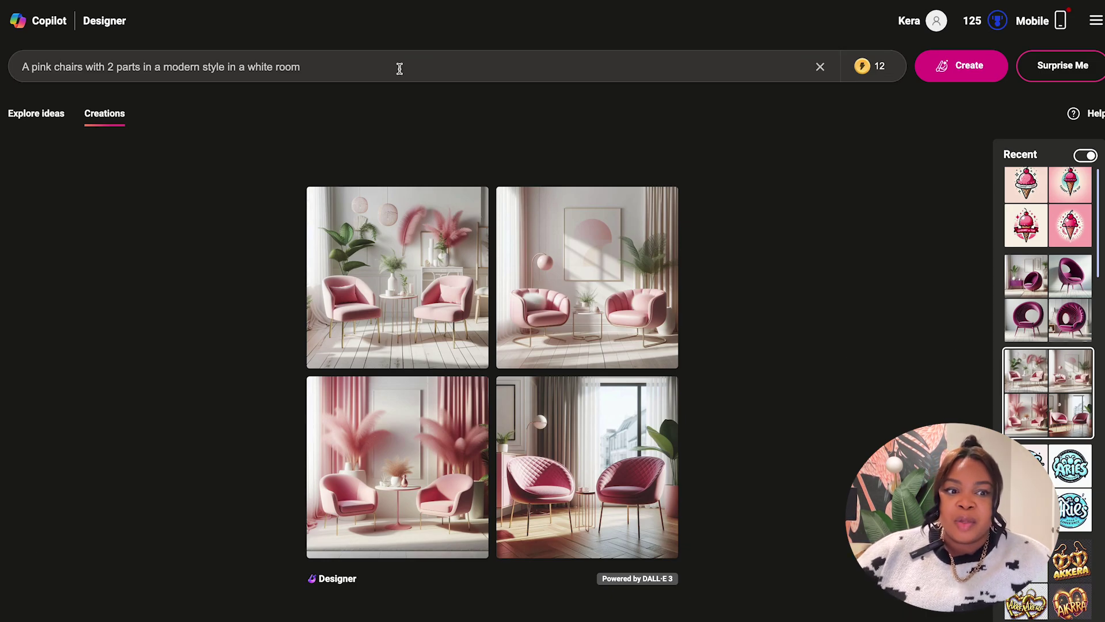
Change "pink" to "magenta" in the prompt for chairs with 2 parts and generate the images.
left_click(49, 67)
key("BackSpace")
key("BackSpace")
key("BackSpace")
key("BackSpace")
key("BackSpace")
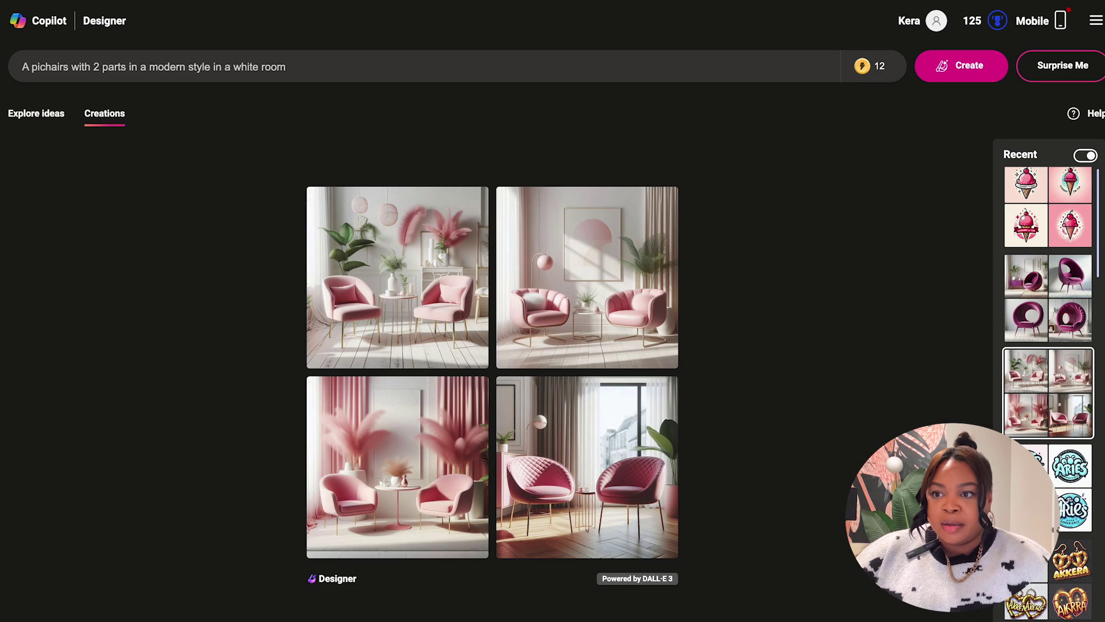
type("mgenta")
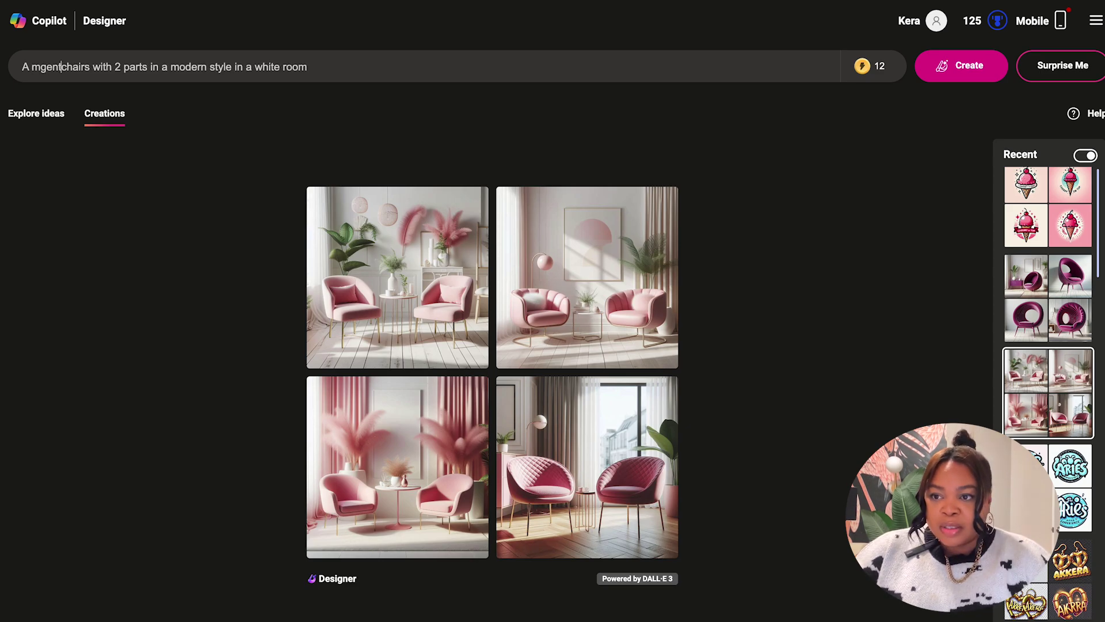
right_click(40, 67)
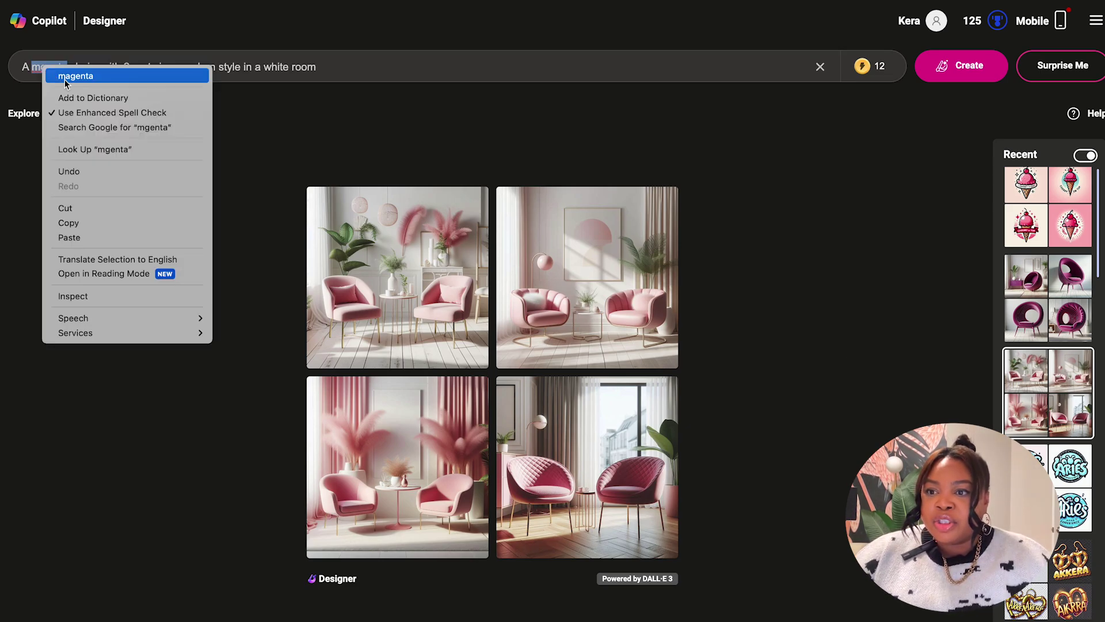
left_click(64, 74)
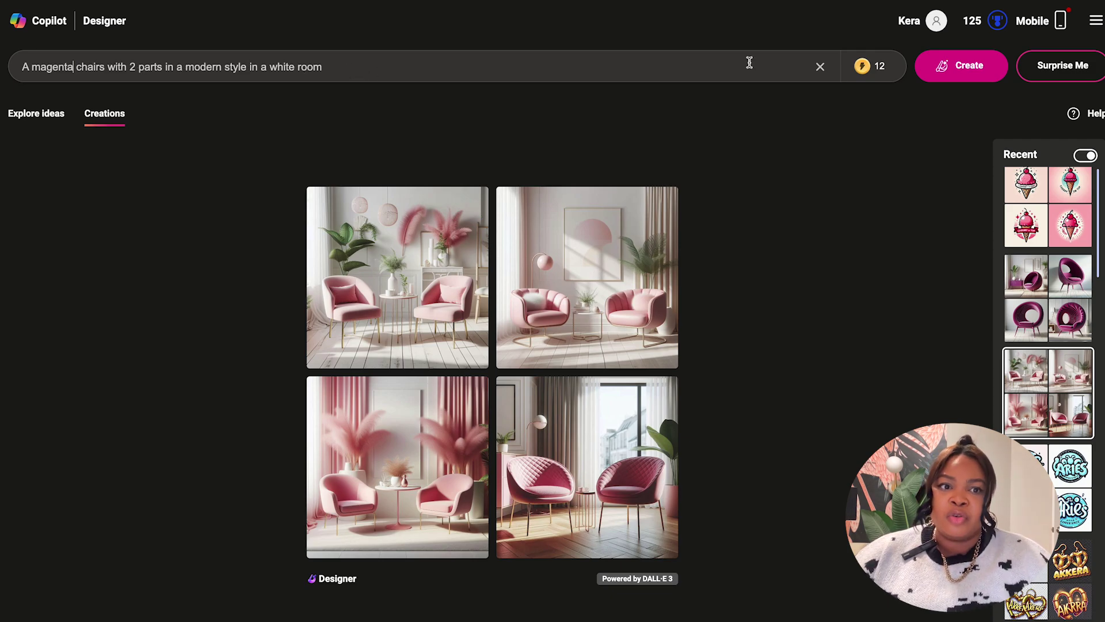
left_click(965, 70)
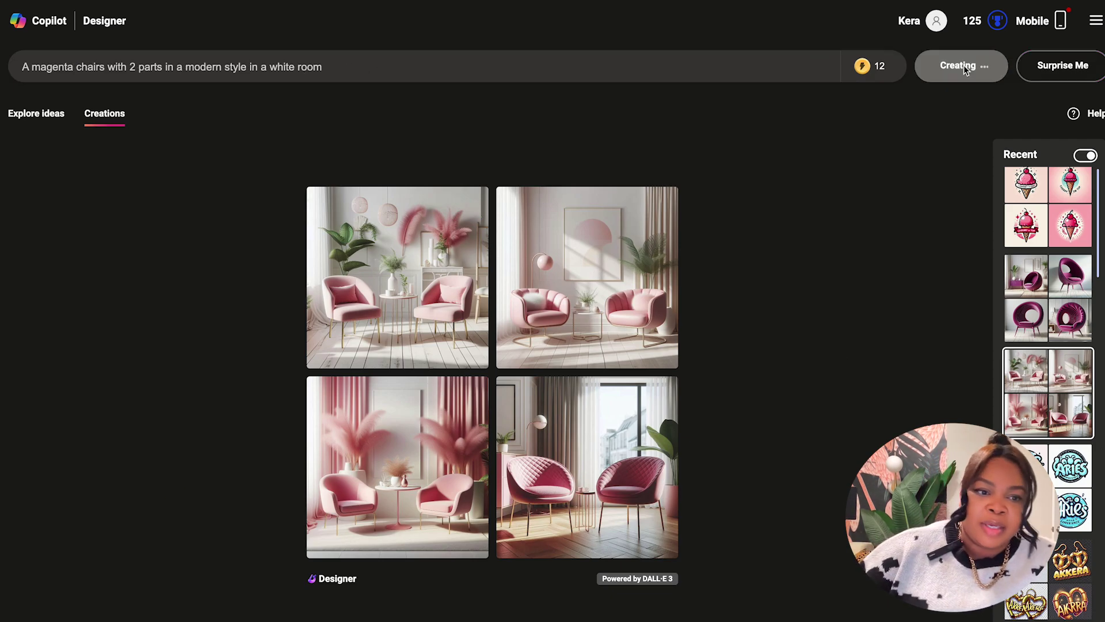
Review the recent magenta midcentury chair and cherry ice cream logo results, and look through the older creations.
left_click(1047, 310)
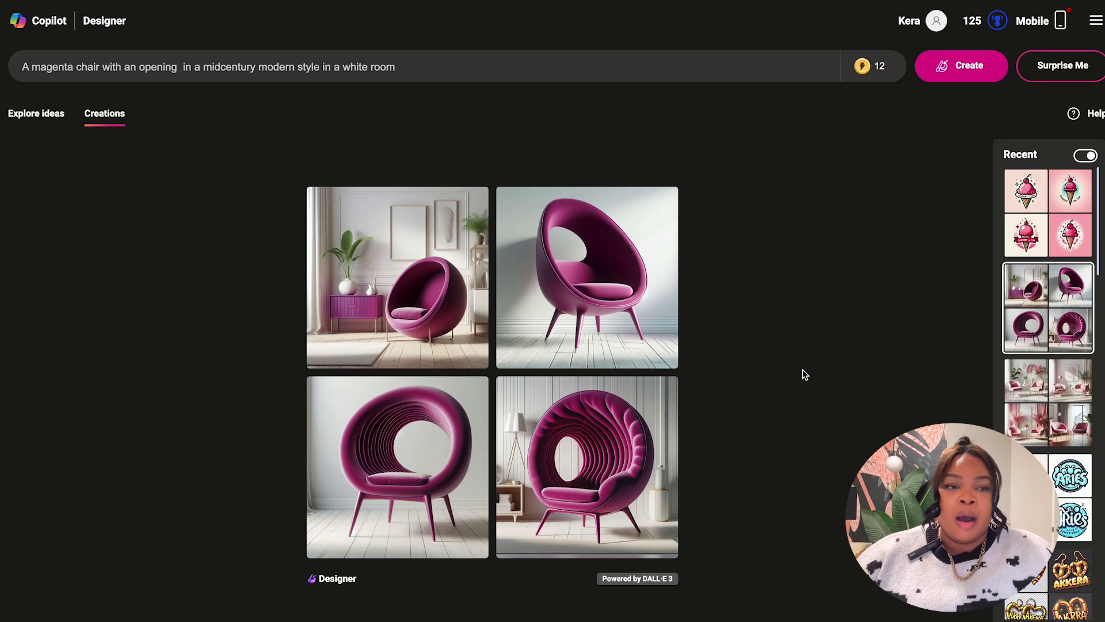
left_click(1061, 215)
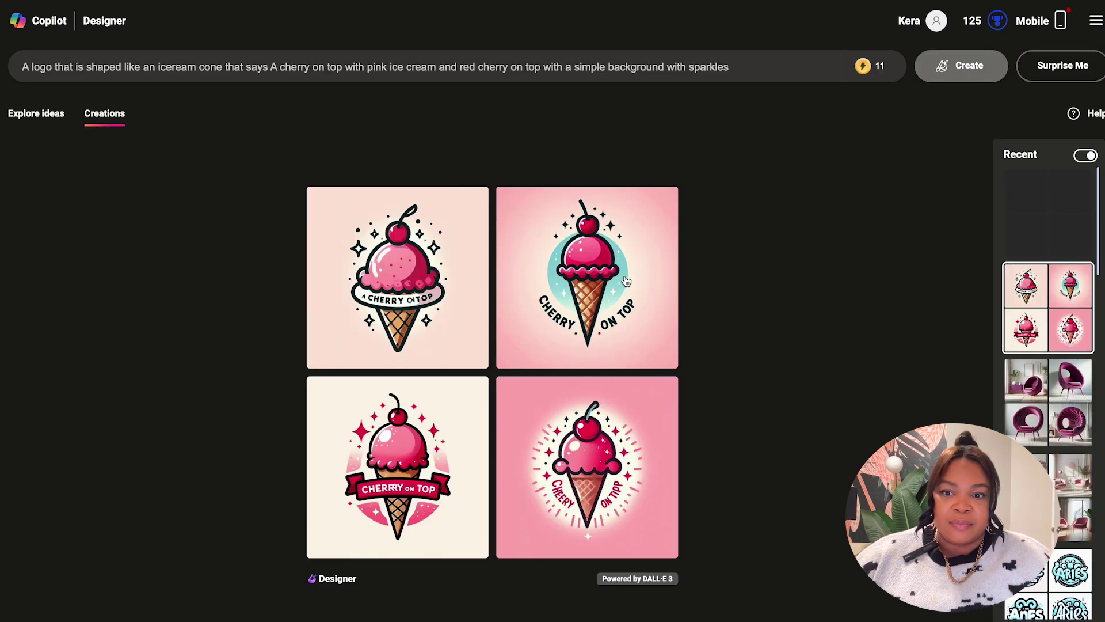
mouse_move(596, 345)
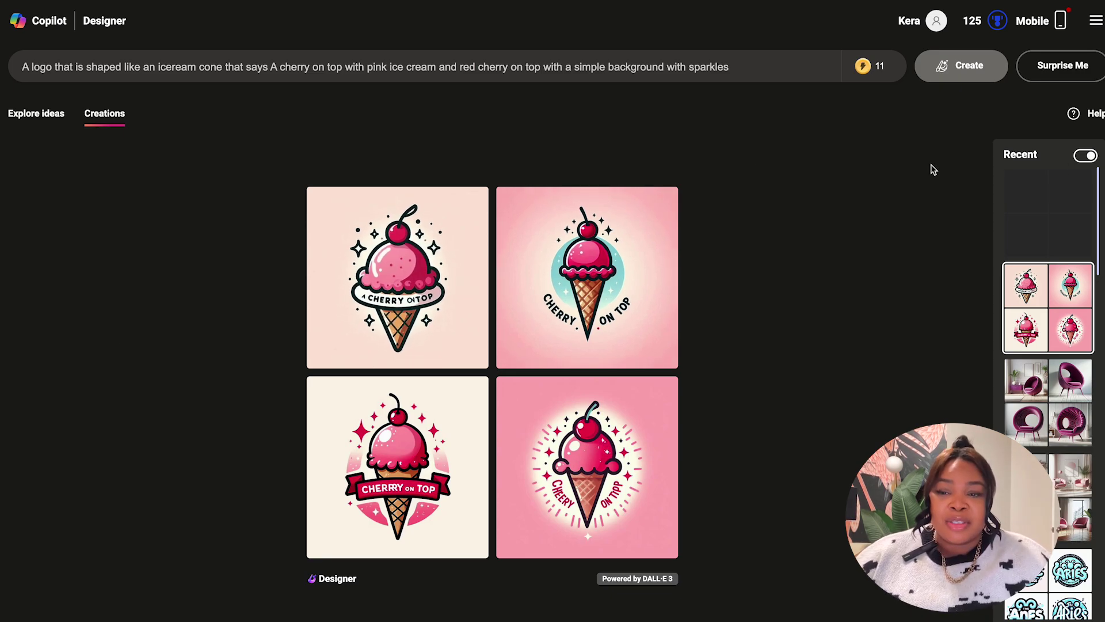
scroll(1028, 327, "down", 15)
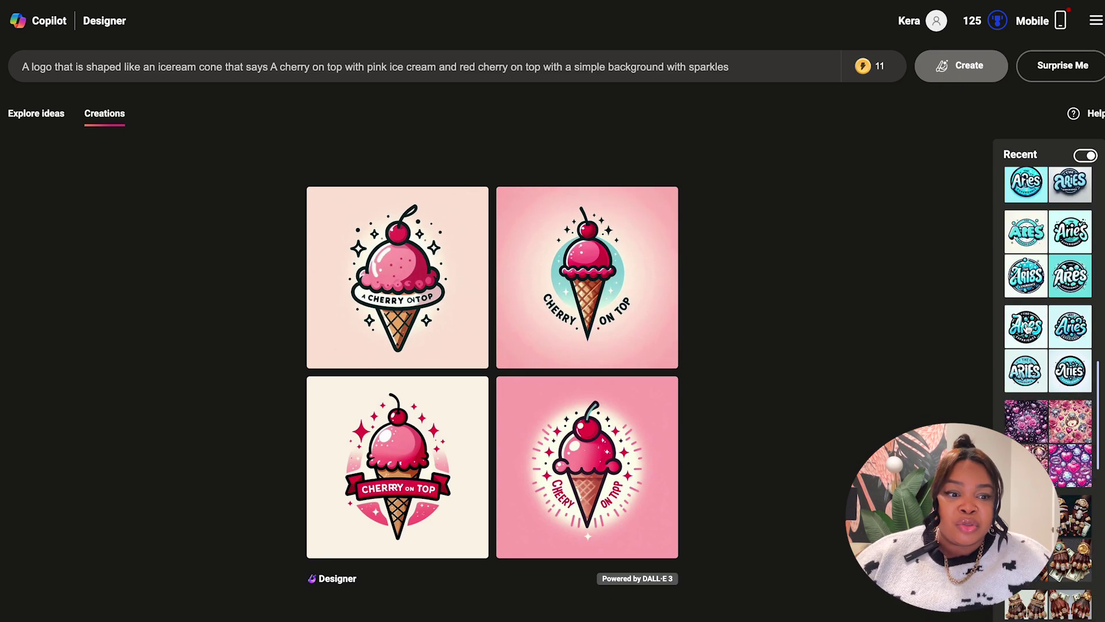
scroll(1002, 352, "up", 10)
scroll(1002, 352, "up", 5)
Save all four cherry ice cream cone logo images to the Saved Images collection.
left_click(472, 203)
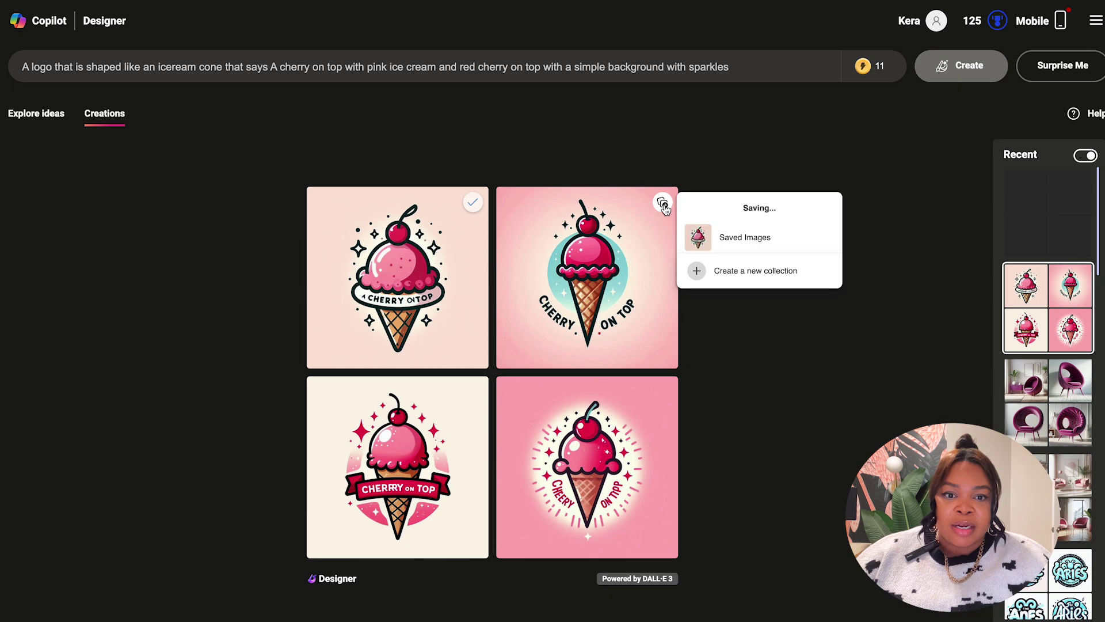
mouse_move(664, 395)
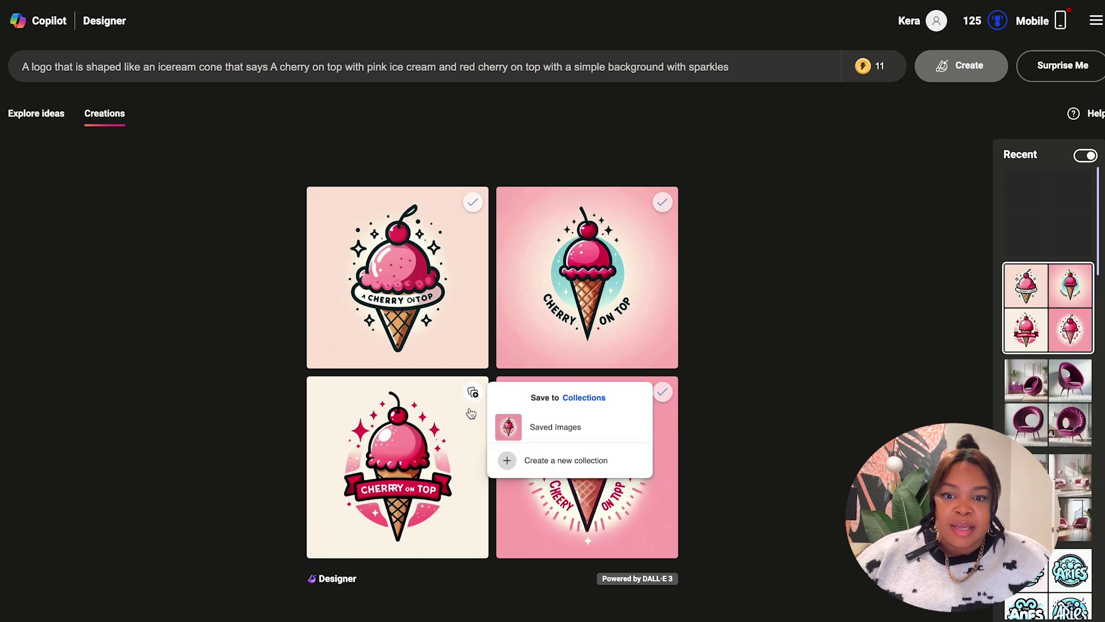
left_click(472, 392)
Open the image collections page and look through all saved images.
mouse_move(662, 202)
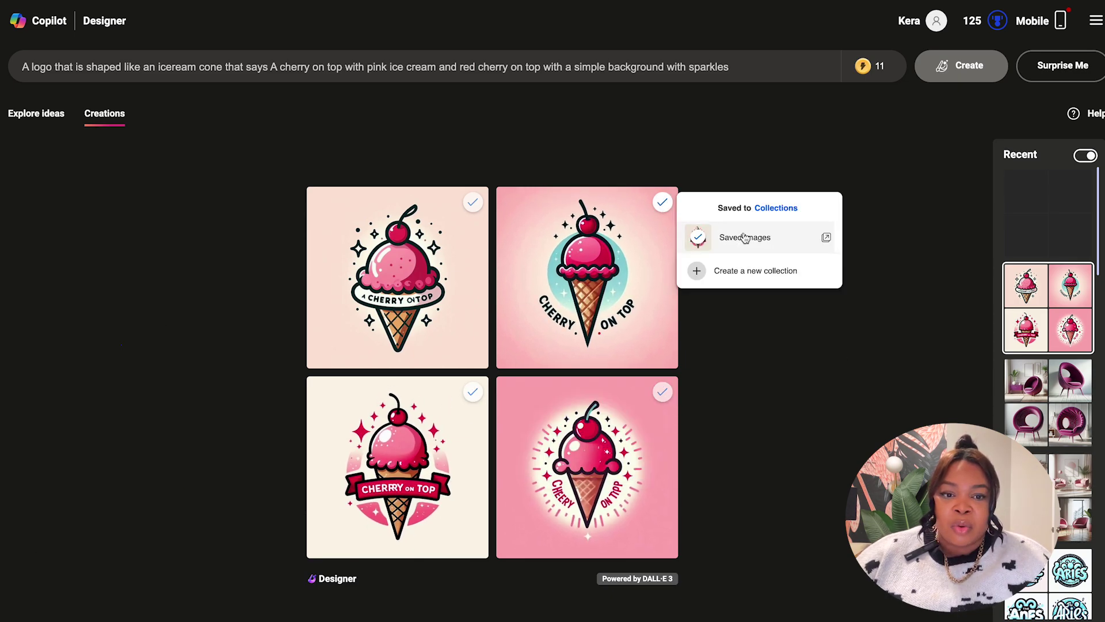
left_click(769, 210)
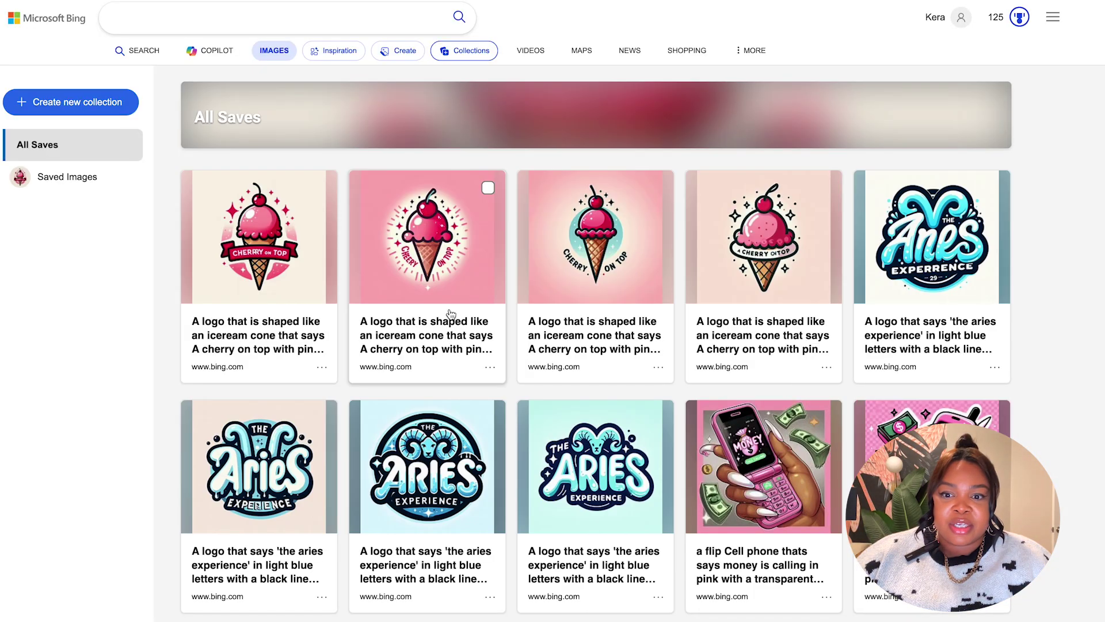
scroll(453, 320, "down", 4)
scroll(453, 320, "down", 4)
scroll(453, 320, "up", 3)
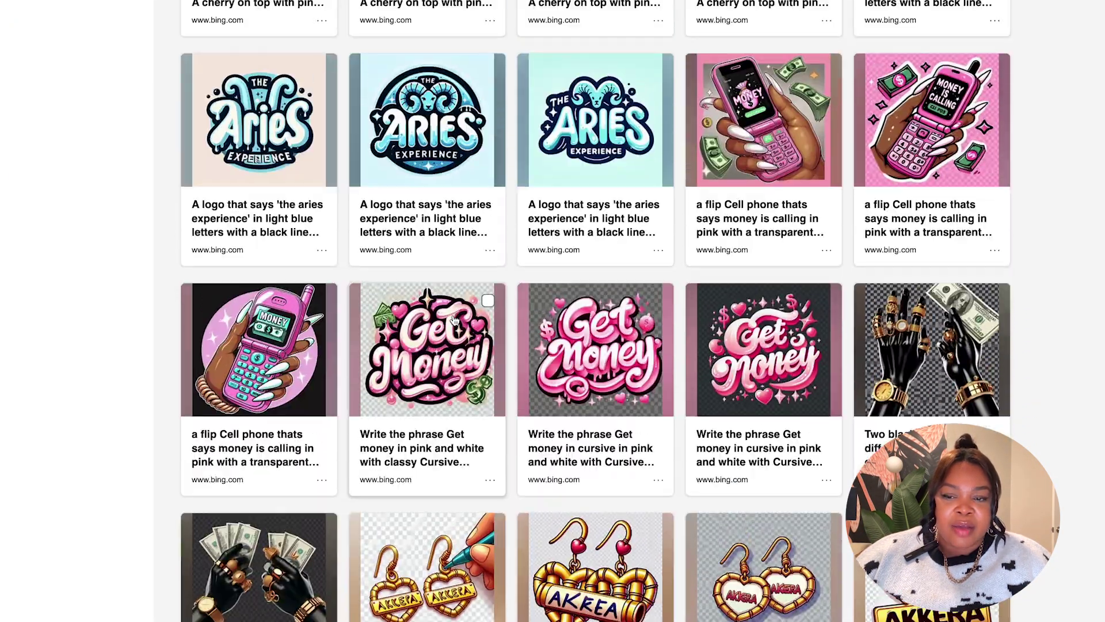
scroll(454, 320, "up", 5)
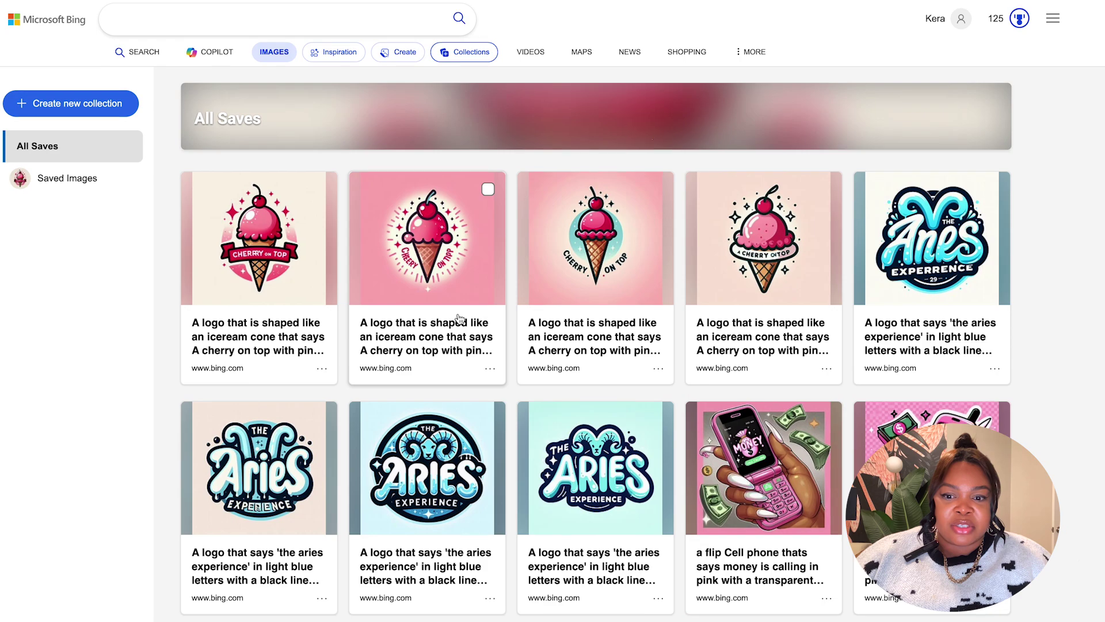